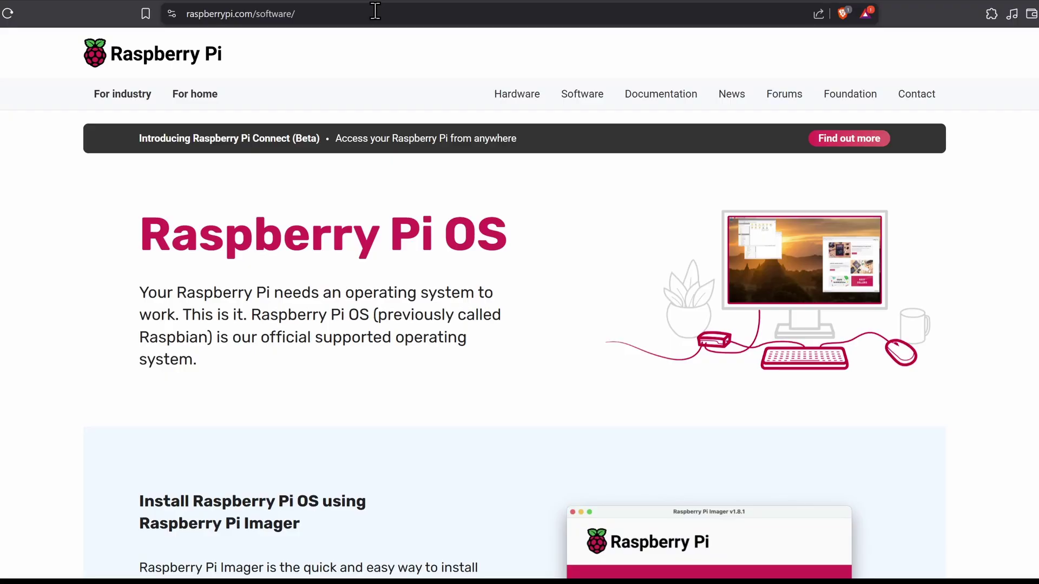
Download Raspberry Pi Imager v1.8.5 for Windows from the Imager section of the web page
scroll(537, 230, down, 8)
scroll(500, 212, up, 1)
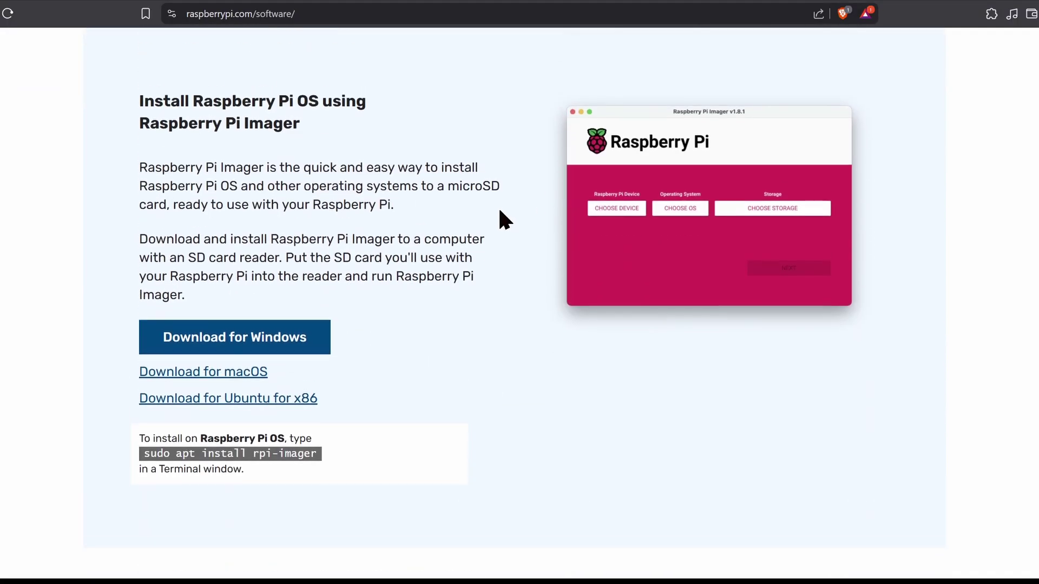
click(268, 361)
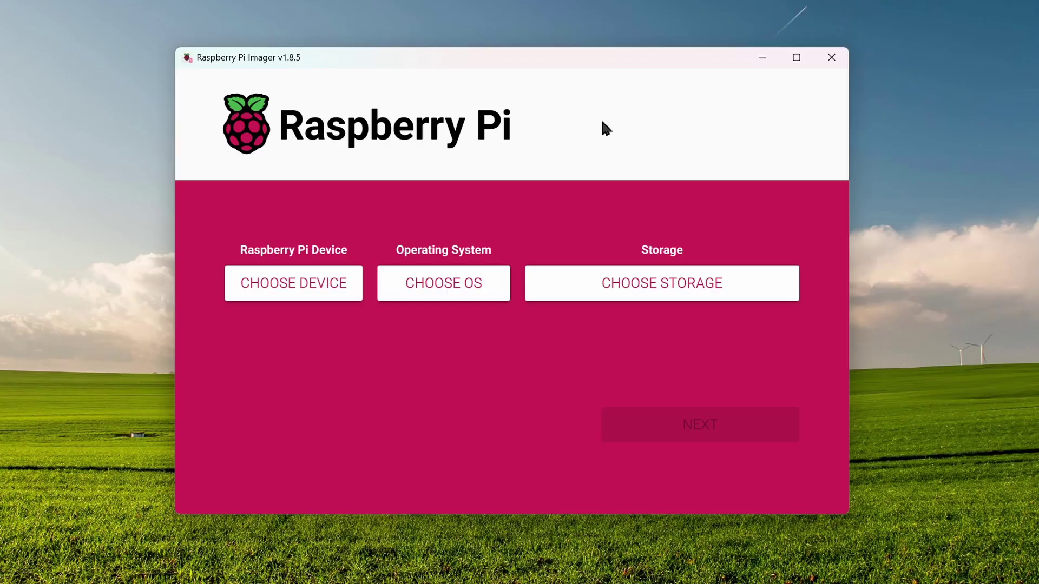
Select Raspberry Pi Zero 2 W, Raspberry Pi OS (Legacy, 32-bit) Full, and the Multiple Flash Reader USB storage
click(301, 283)
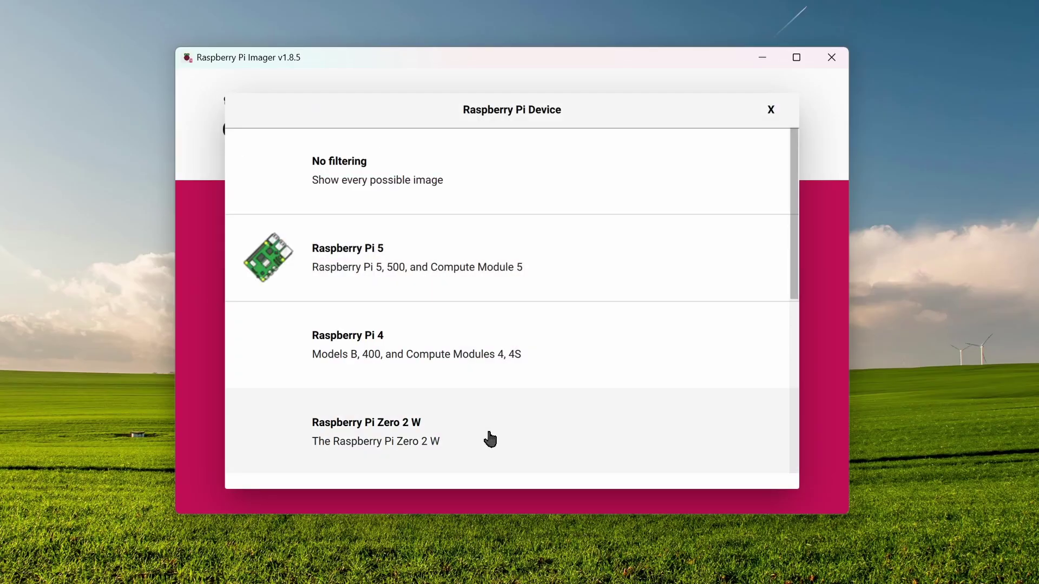
click(493, 441)
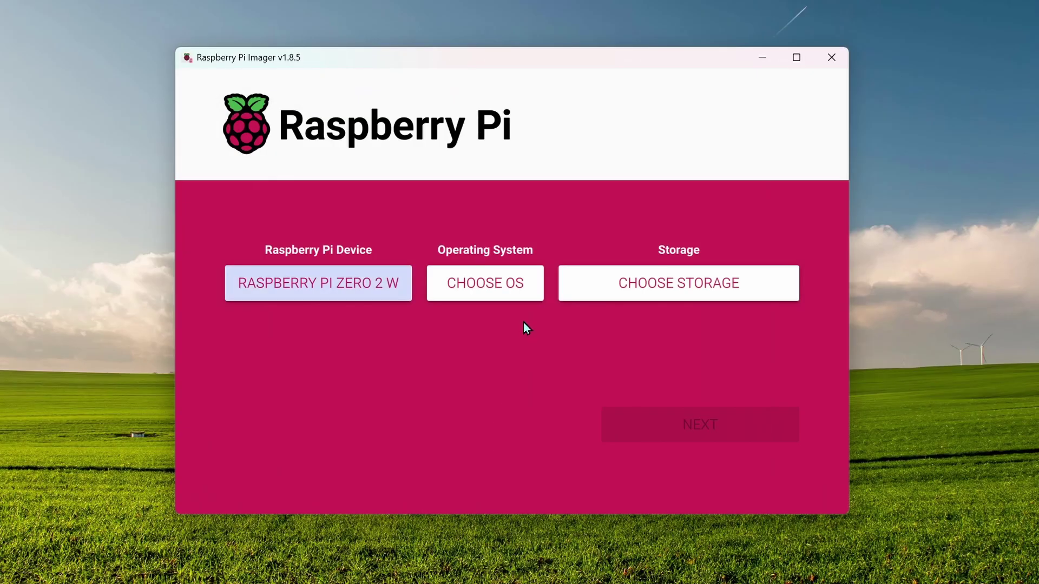
click(530, 293)
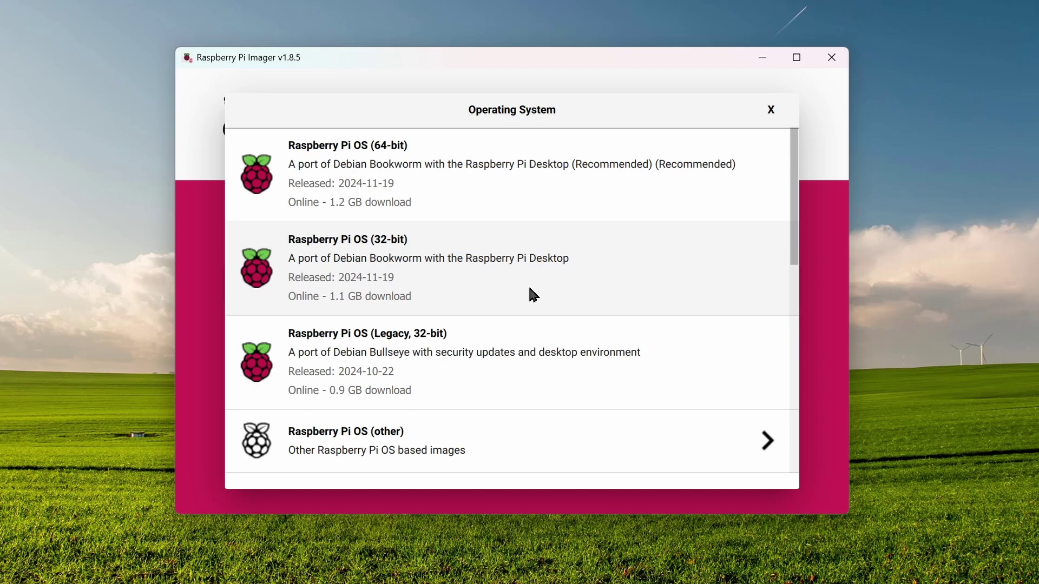
click(465, 443)
scroll(441, 287, down, 5)
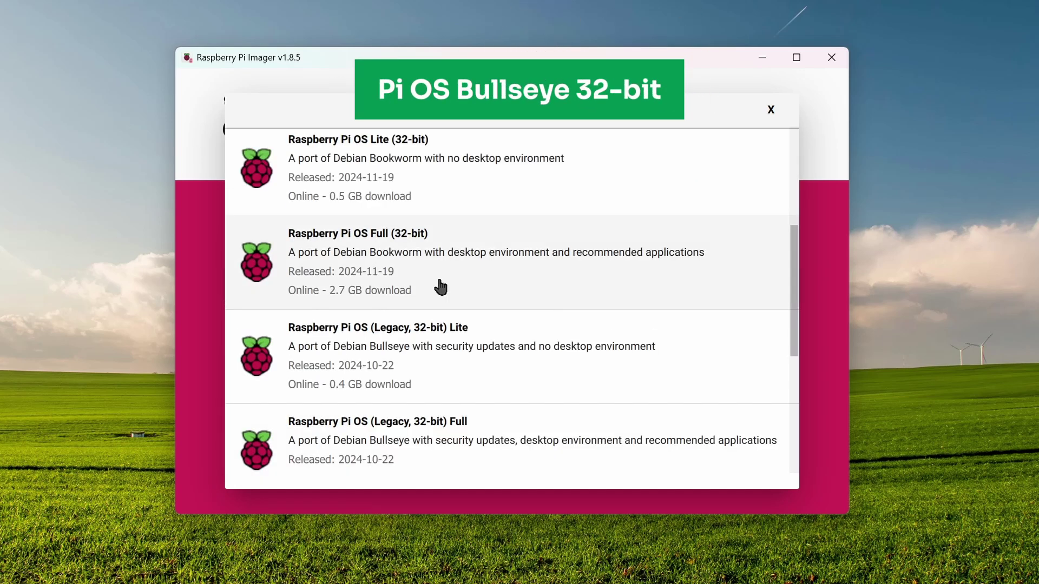
scroll(516, 319, down, 2)
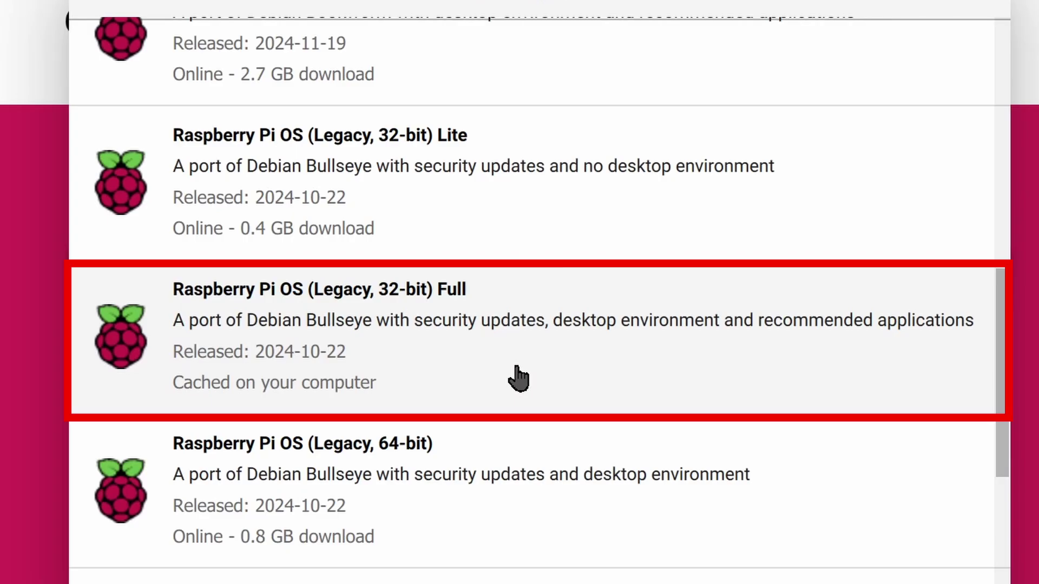
click(519, 379)
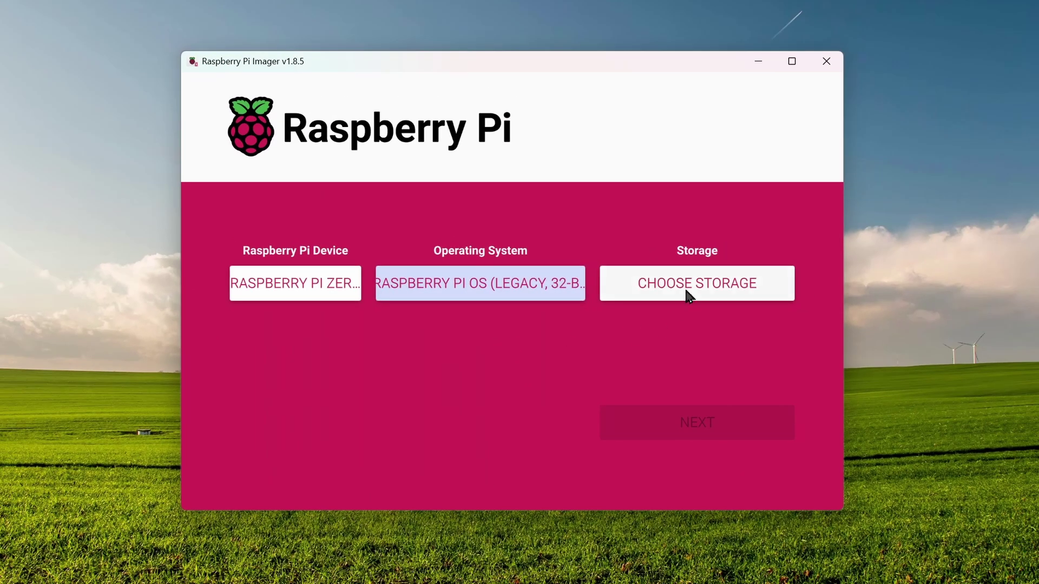
click(689, 295)
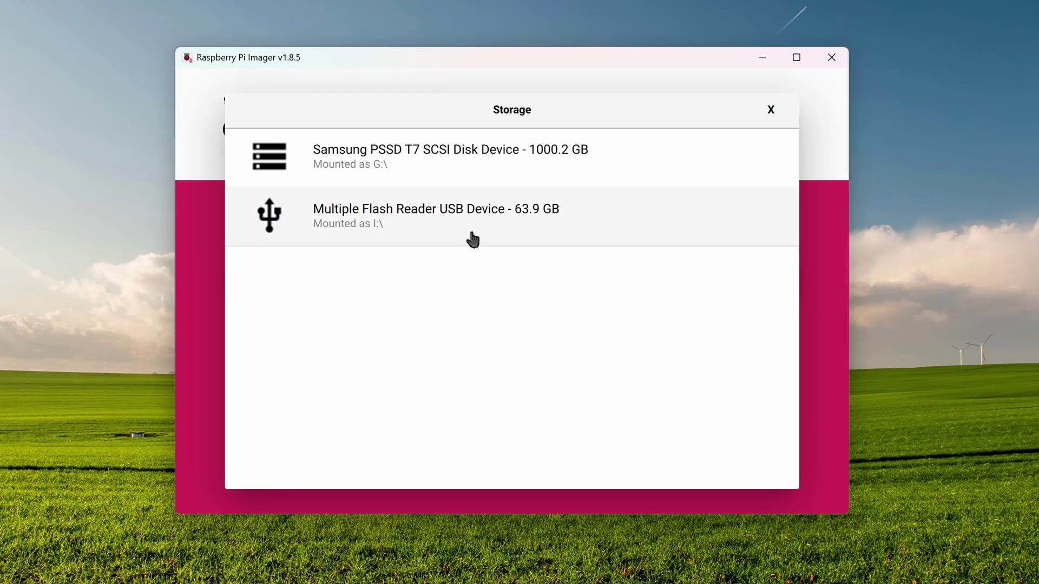
click(472, 240)
Review the login, Wi-Fi and Options customisation settings, then save them
click(718, 434)
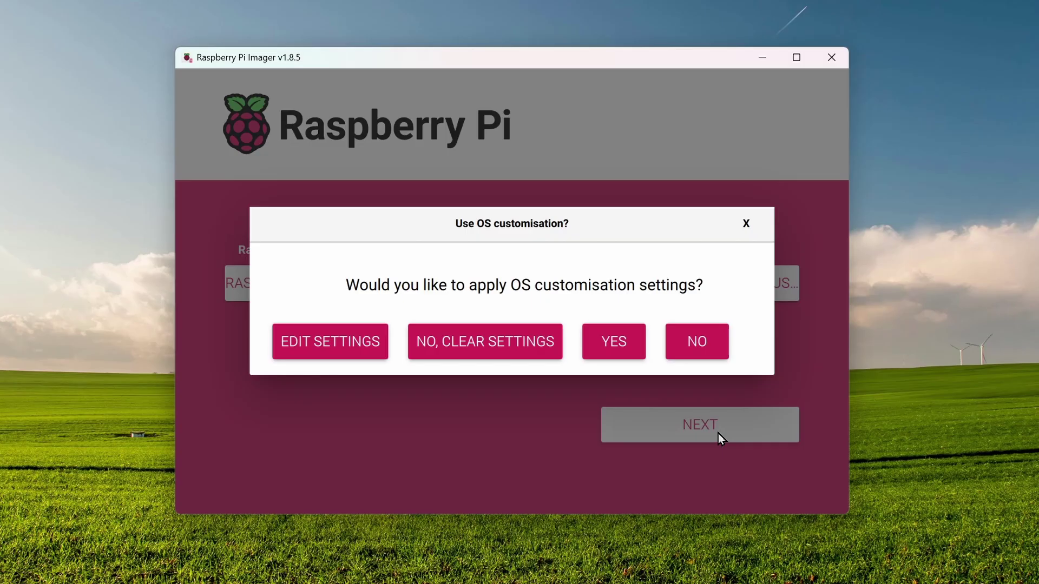
click(368, 344)
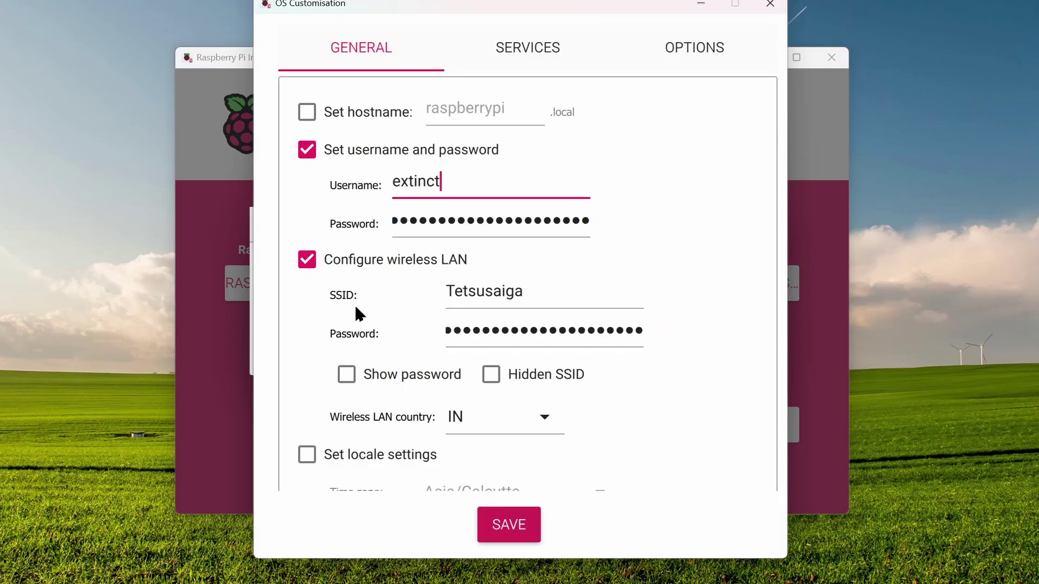
scroll(359, 314, down, 2)
scroll(359, 335, up, 2)
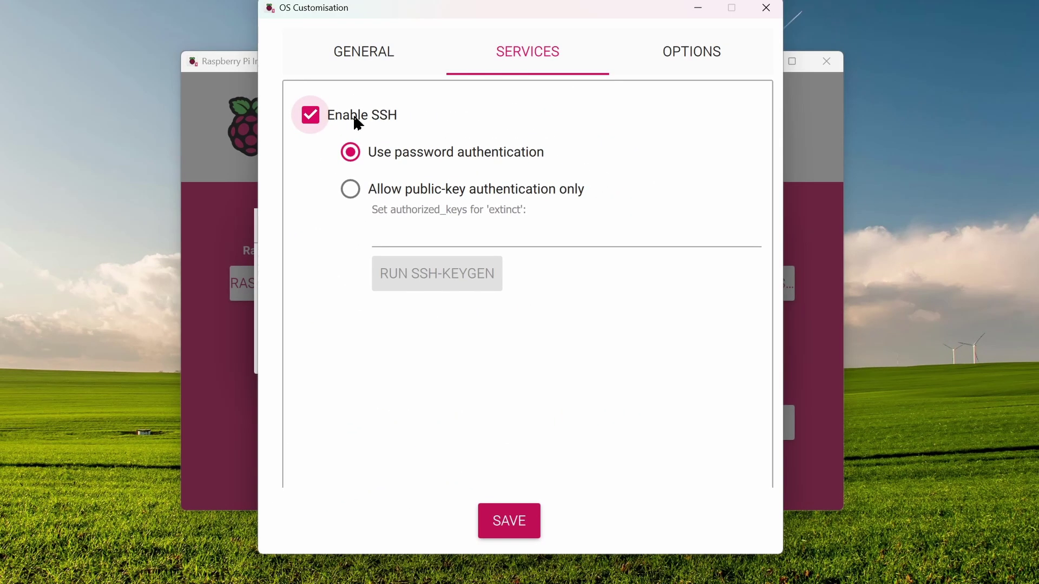
click(719, 46)
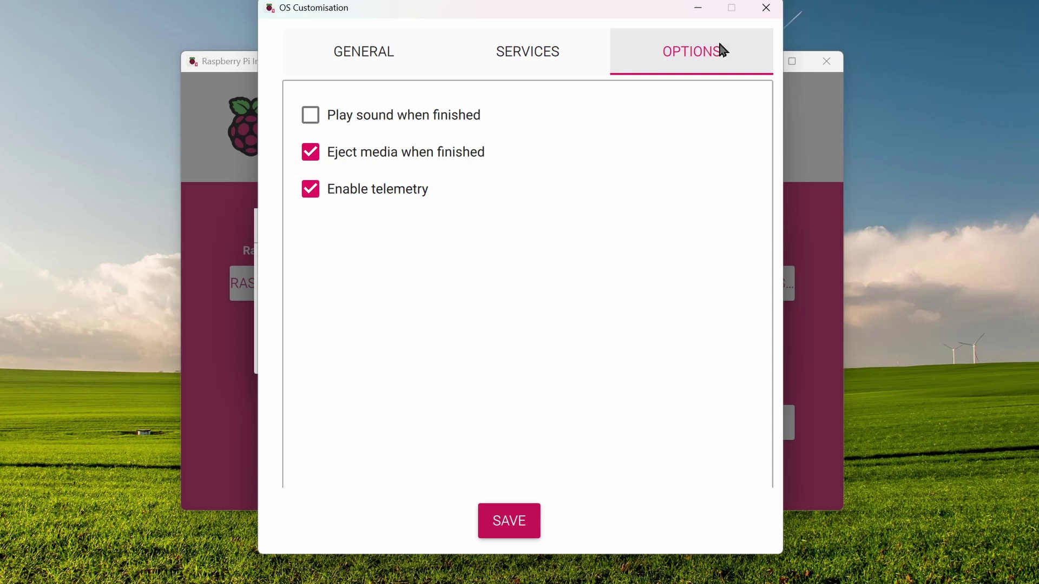
click(349, 33)
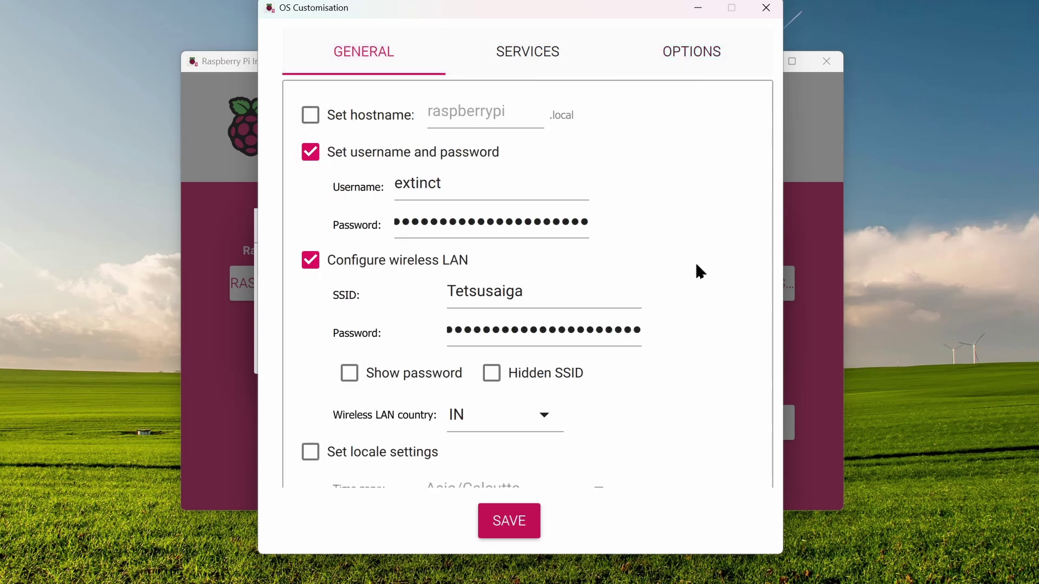
click(531, 518)
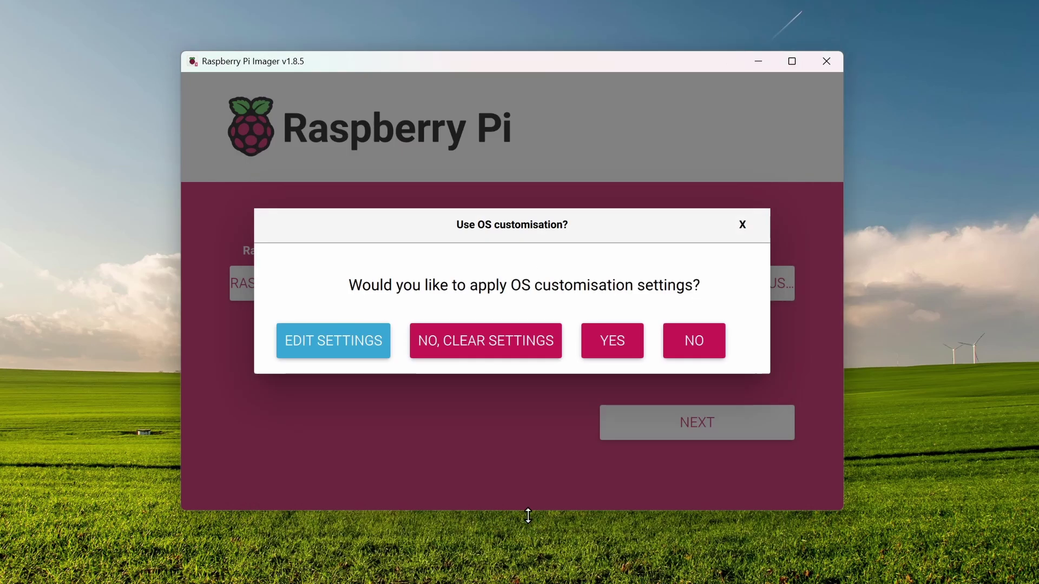
Apply the customisation, confirm erasing the card, and write the image to the SD card
click(601, 349)
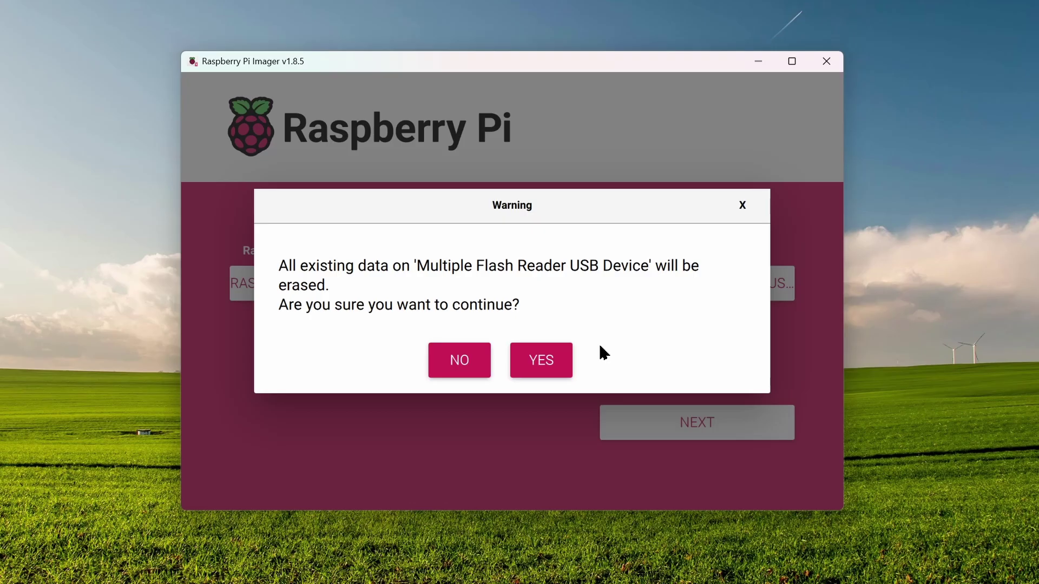
click(549, 372)
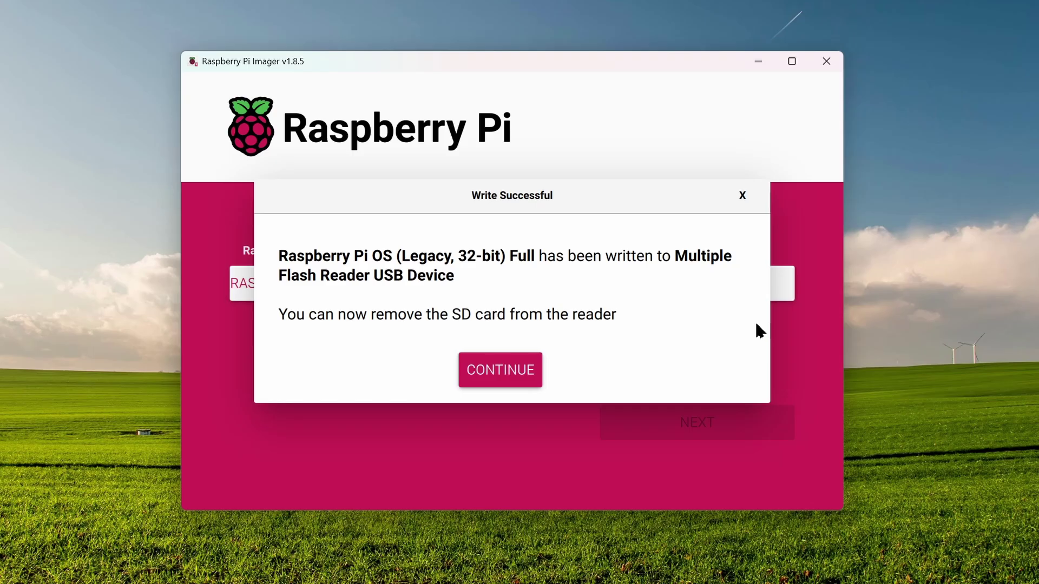
click(486, 368)
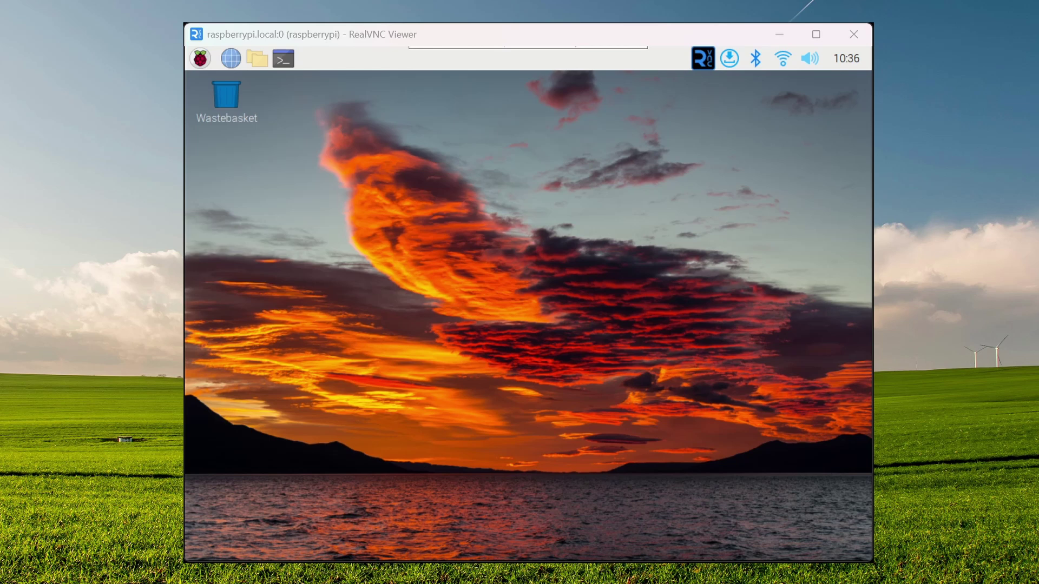
In a Pi terminal, run git clone with the pasted Pi-Dashboard GitHub repository URL
click(292, 62)
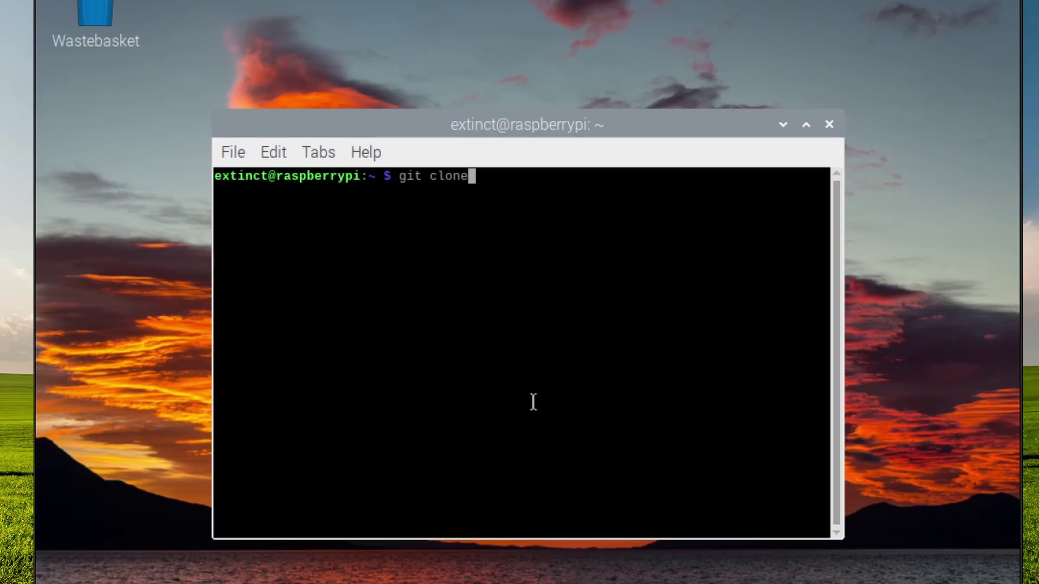
right_click(532, 402)
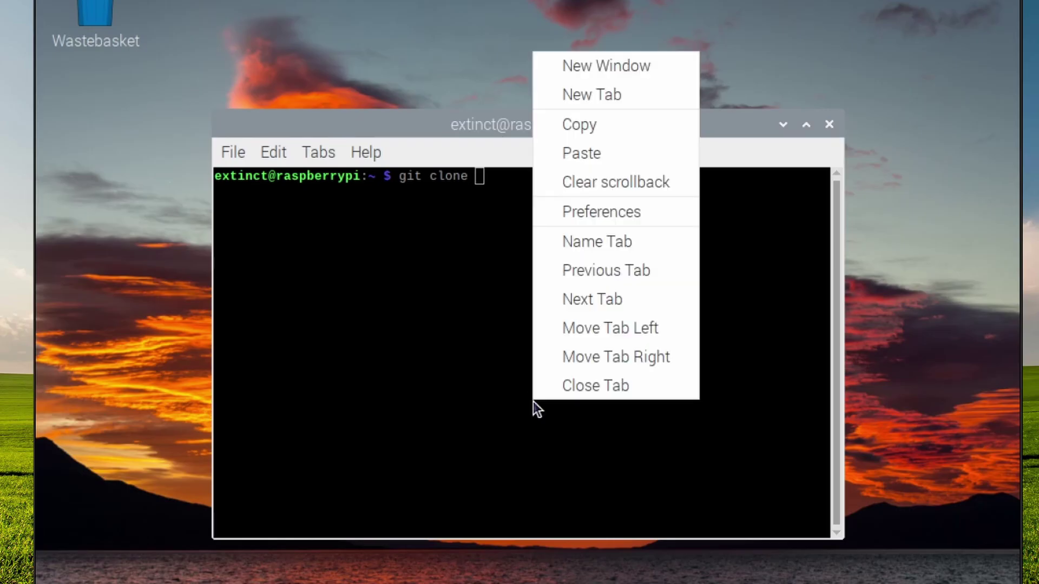
click(599, 160)
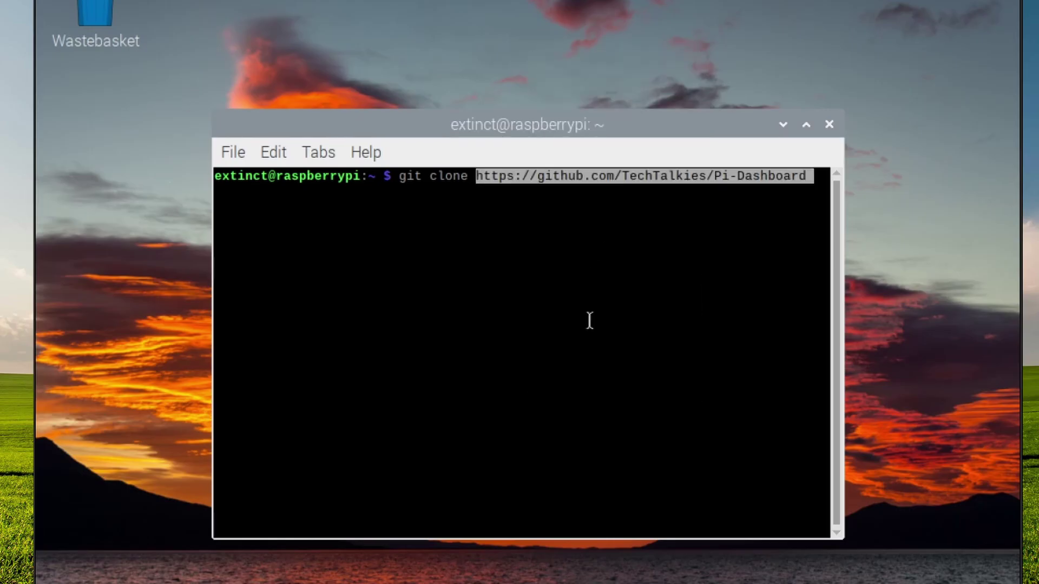
key(Return)
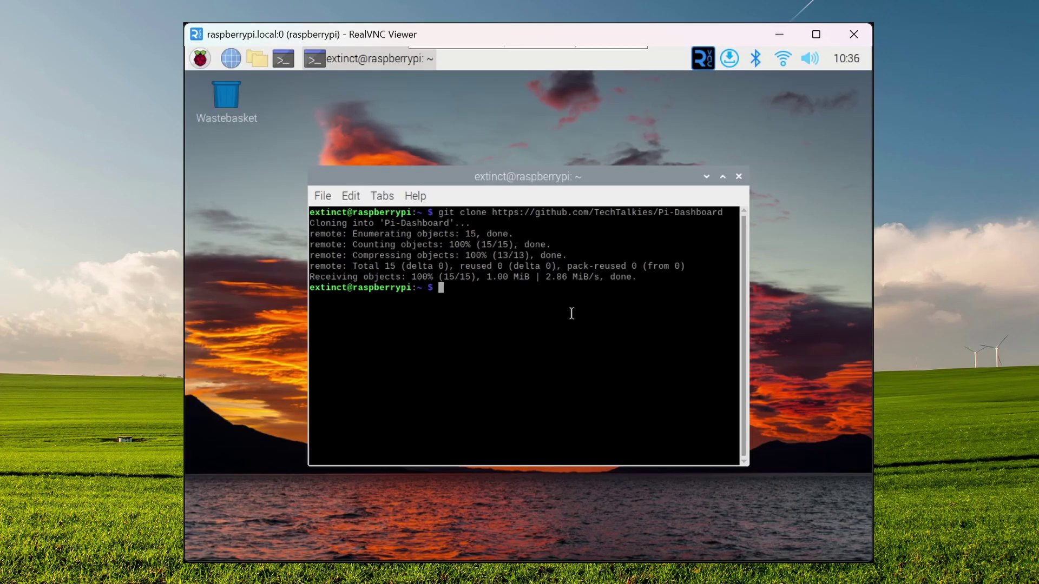
Browse to Pi-Dashboard/Install in the file manager and open commands.txt in the text editor
click(261, 60)
drag(547, 83, 586, 98)
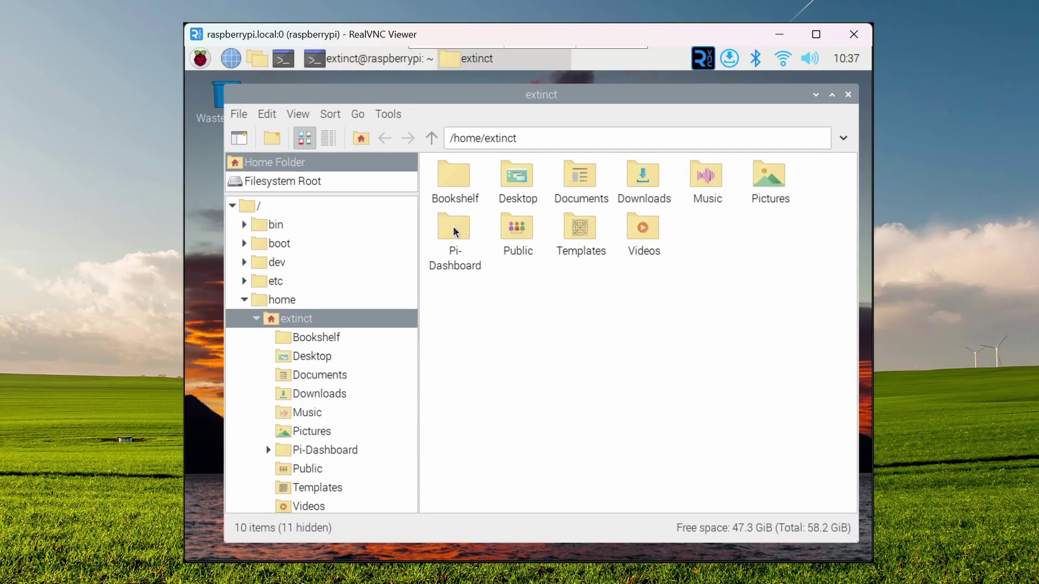
double_click(455, 225)
click(463, 181)
double_click(463, 182)
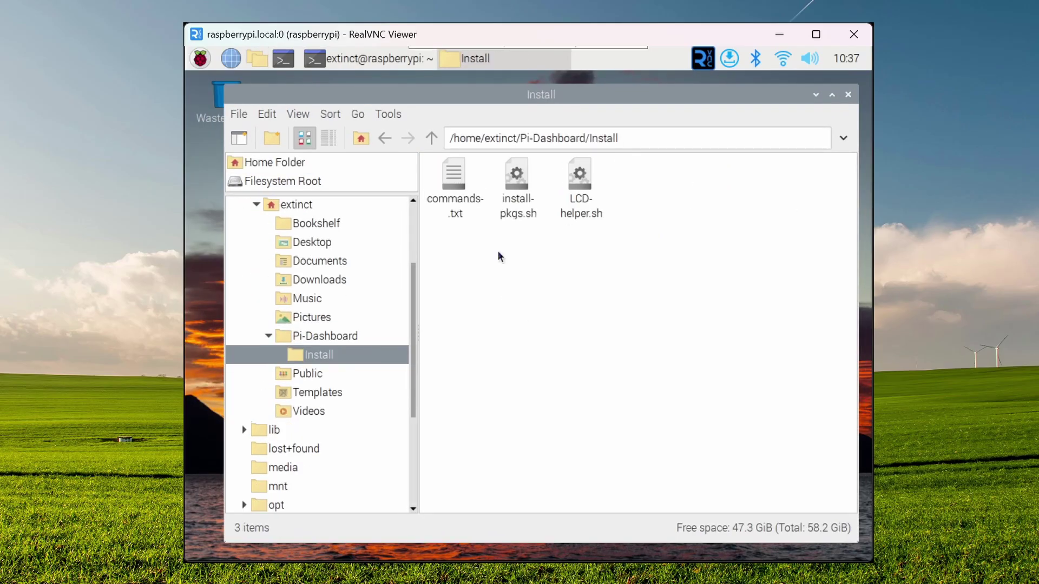
click(461, 188)
right_click(449, 178)
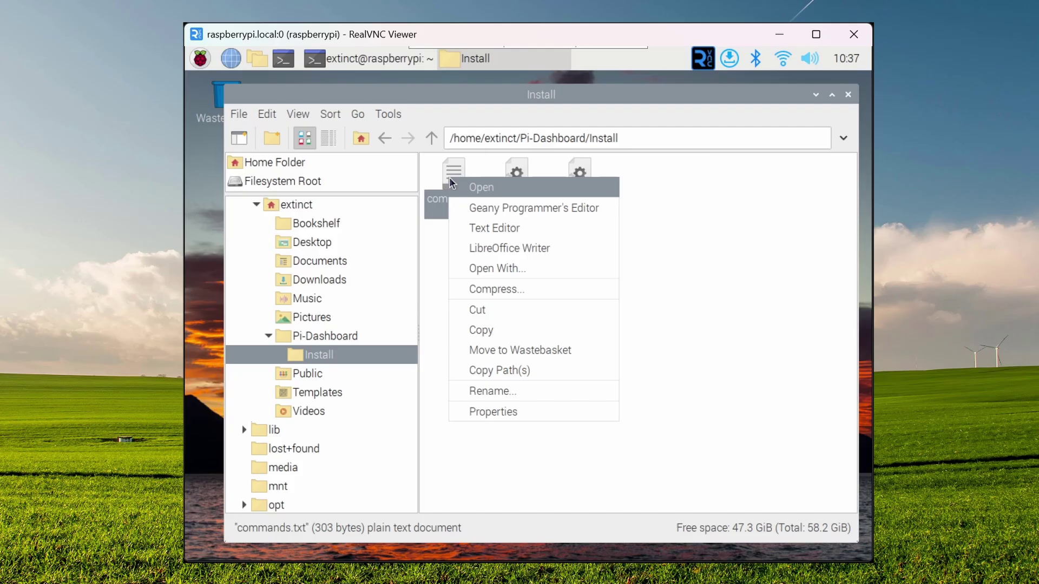
click(539, 242)
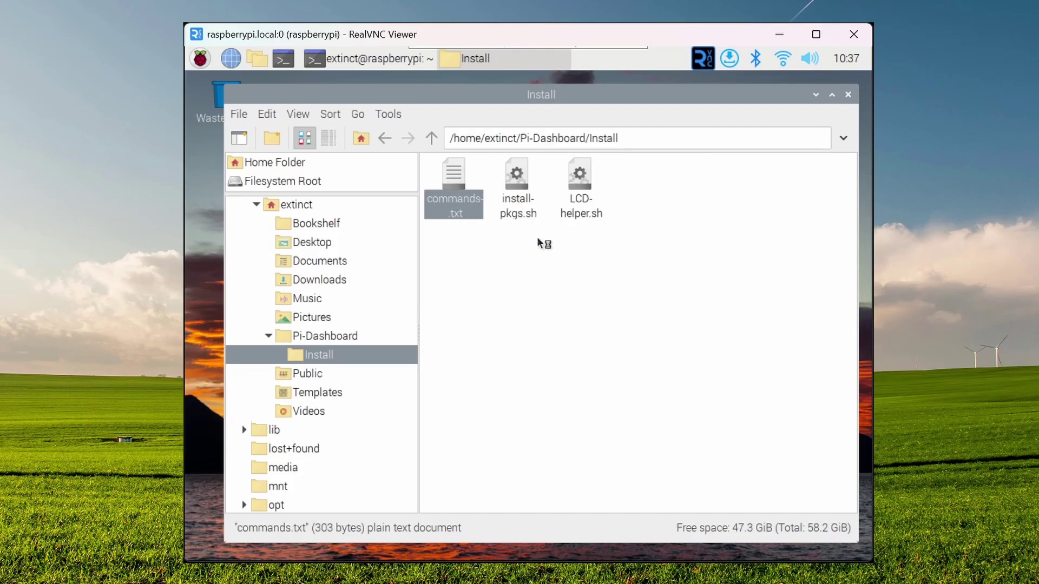
drag(514, 231, 627, 139)
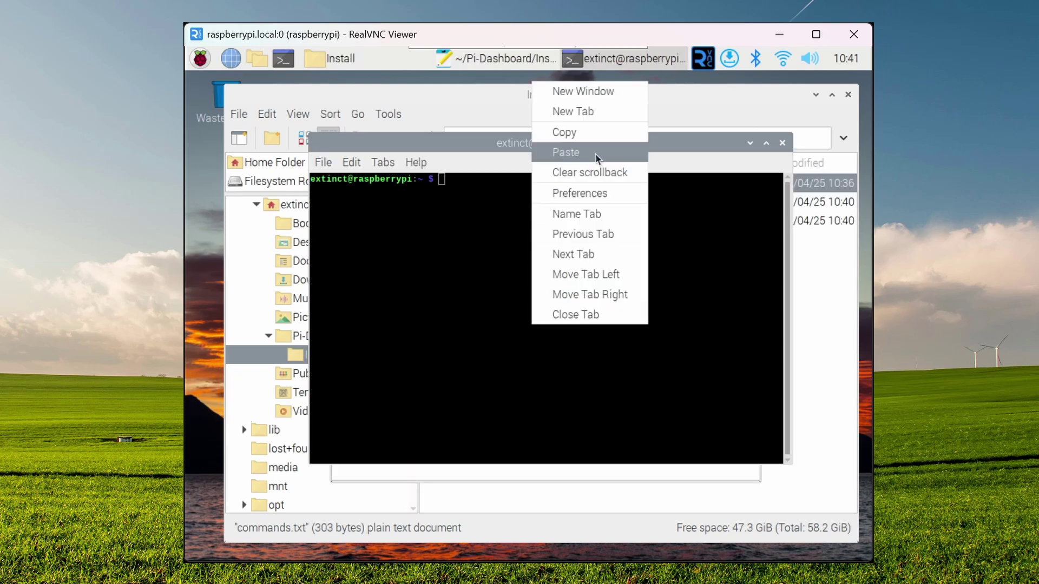
Change into Pi-Dashboard/Install and run sudo chmod 777 install-pkgs.sh from commands.txt
click(595, 155)
key(Return)
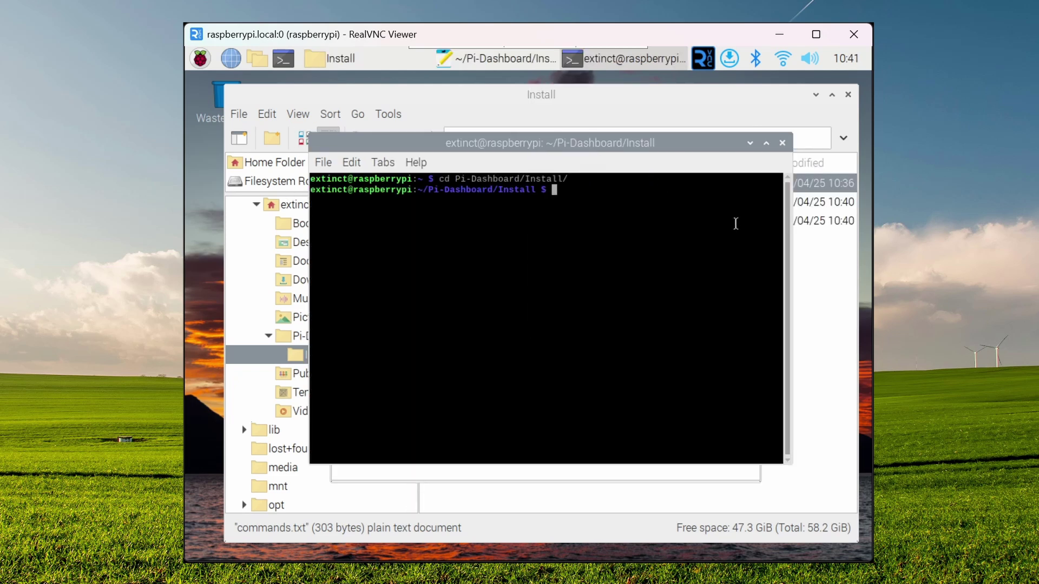
click(497, 59)
drag(334, 250, 493, 250)
key(ctrl+c)
click(622, 58)
right_click(691, 322)
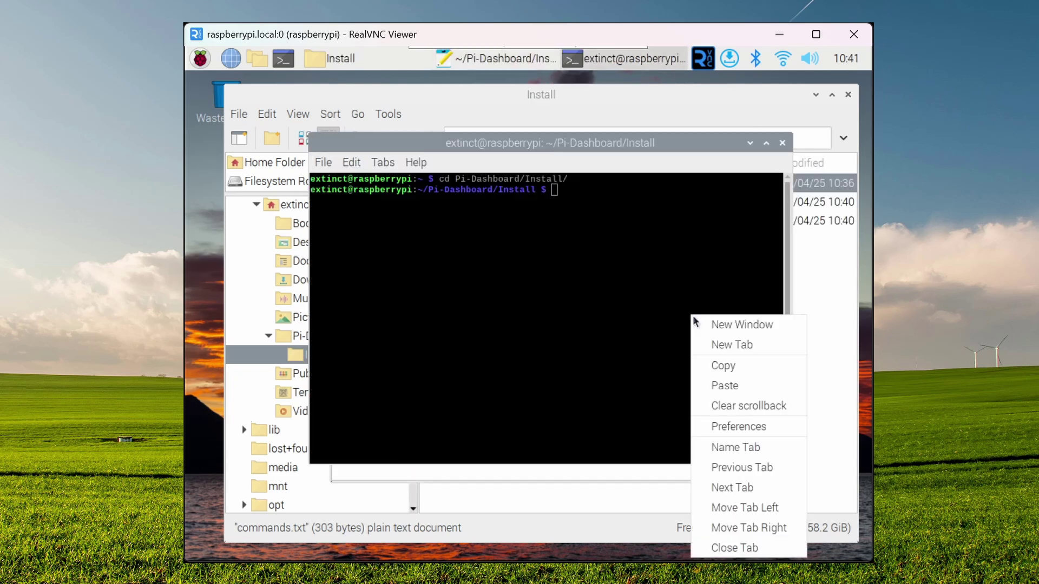
click(725, 387)
key(Return)
Make LCD-helper.sh executable with the copied sudo chmod 777 LCD-helper.sh line
key(alt+Tab)
drag(333, 260, 493, 260)
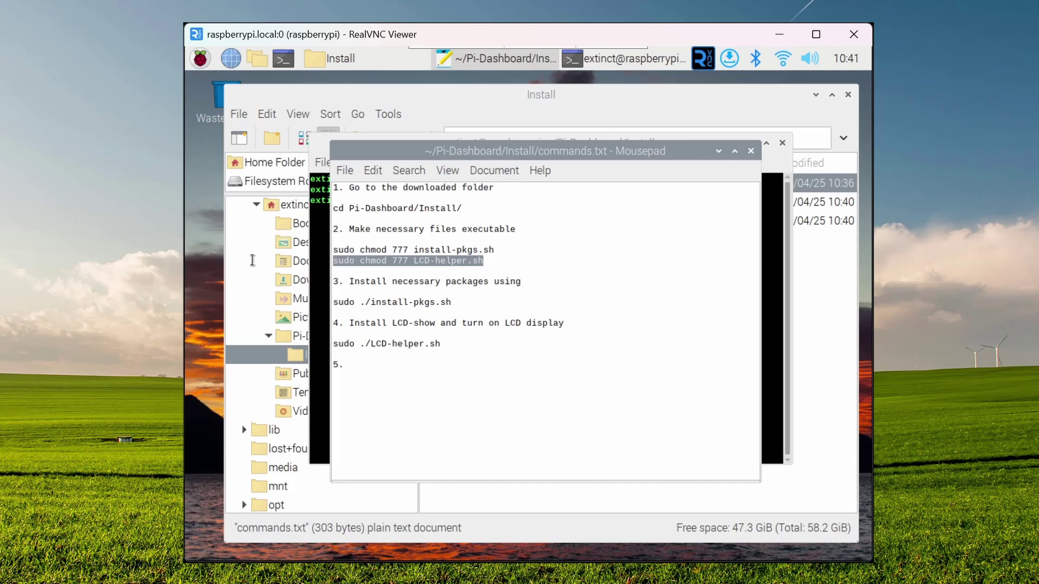
key(alt+Tab)
right_click(690, 303)
click(596, 308)
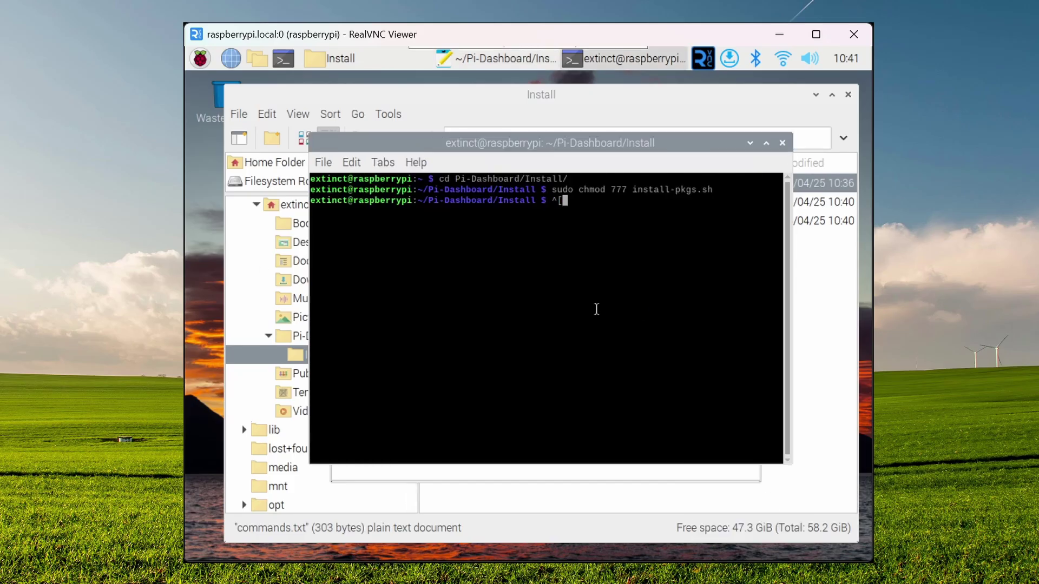
right_click(596, 307)
click(652, 382)
key(Return)
Run sudo ./install-pkgs.sh to install the required packages
key(alt+Tab)
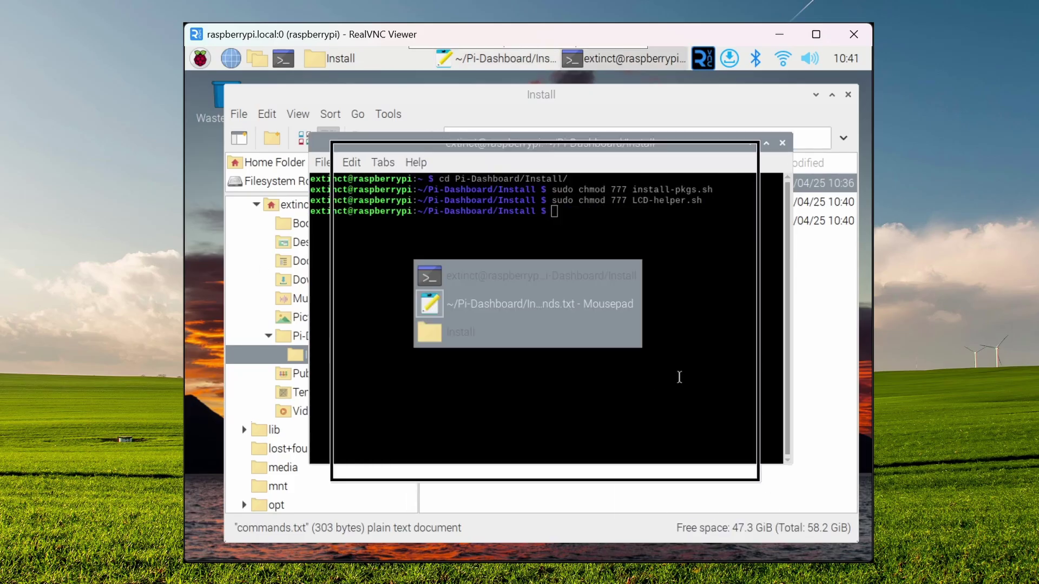
click(464, 301)
drag(464, 301, 334, 302)
key(alt+Tab)
right_click(682, 332)
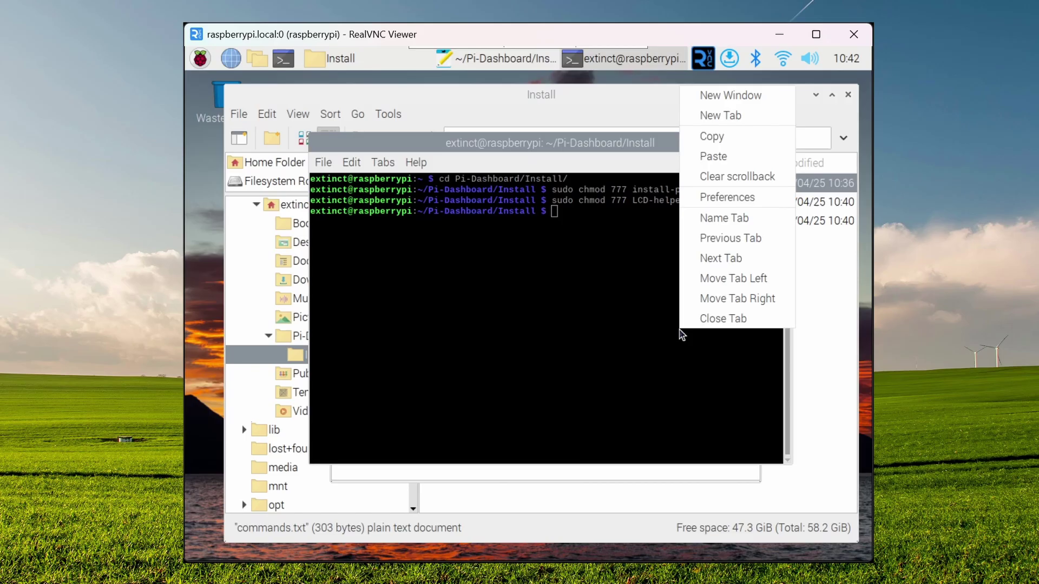
click(720, 160)
key(Return)
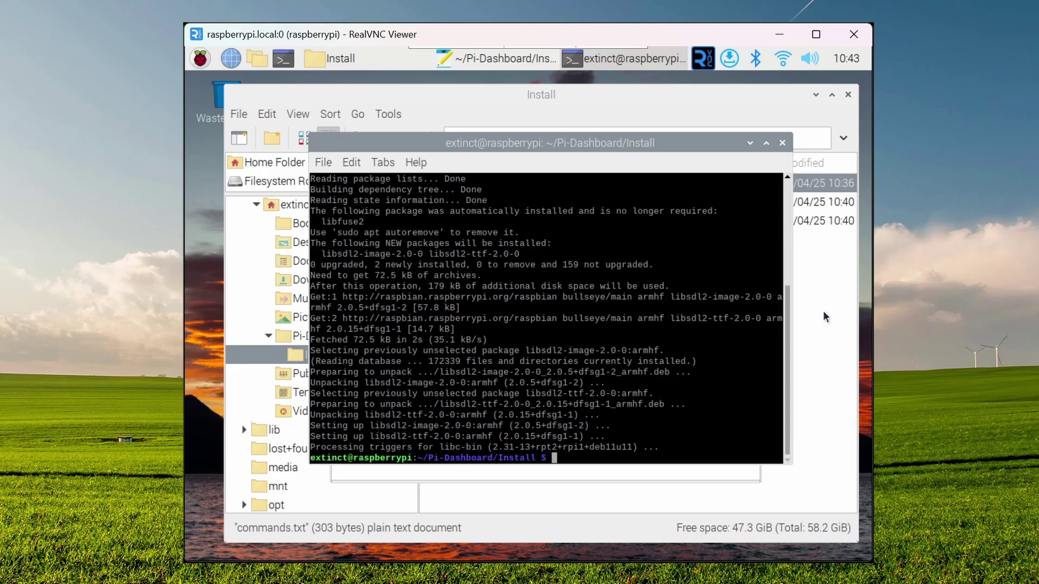
Copy sudo ./LCD-helper.sh from commands.txt and run it in the terminal
click(497, 58)
click(465, 342)
key(shift+Home)
key(ctrl+c)
key(alt+Tab)
right_click(614, 456)
click(638, 276)
key(Return)
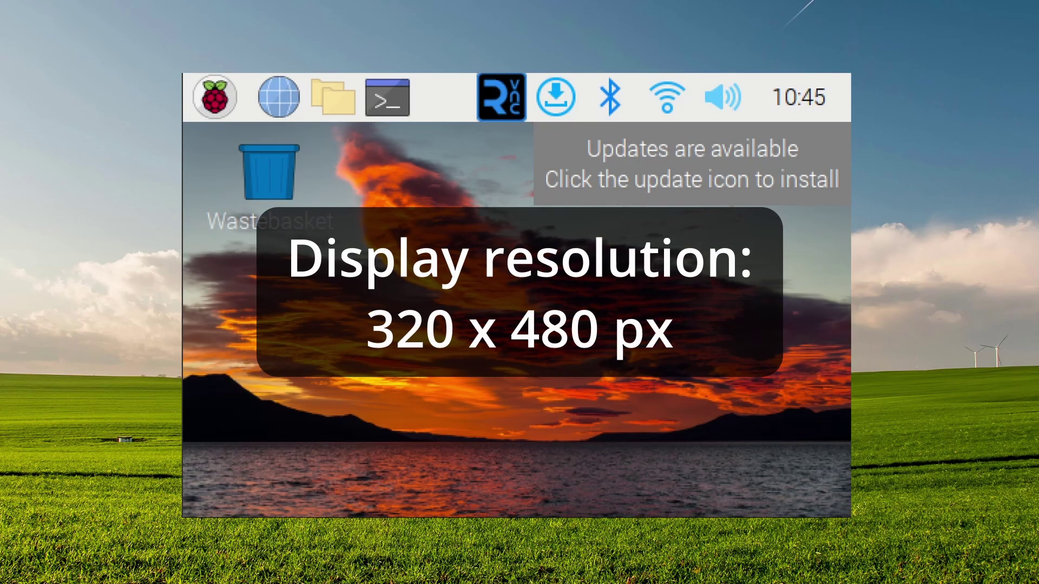
Dismiss the updates notice and open Raspberry Pi Configuration on its Display tab
click(215, 106)
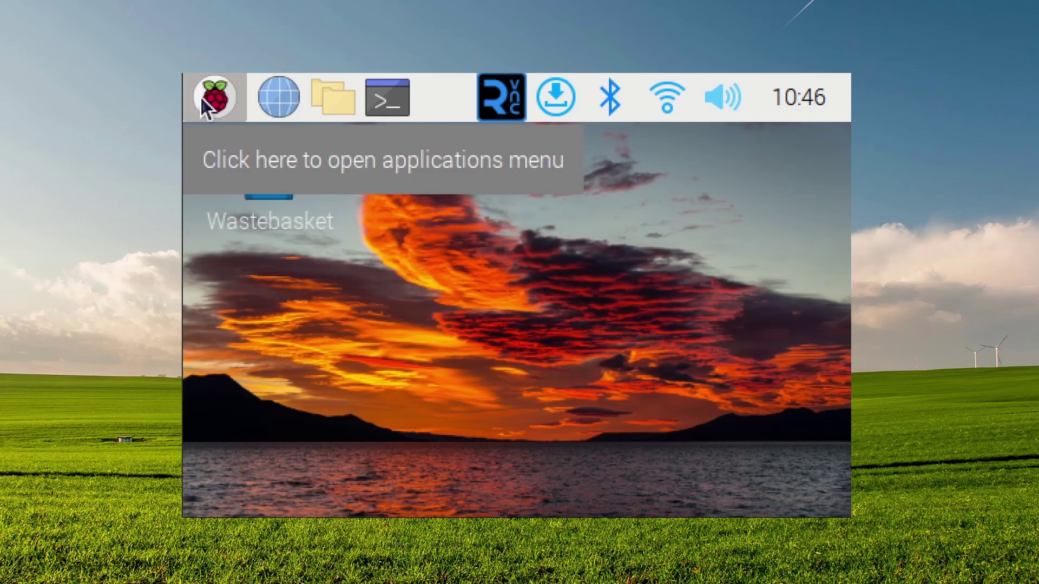
click(220, 108)
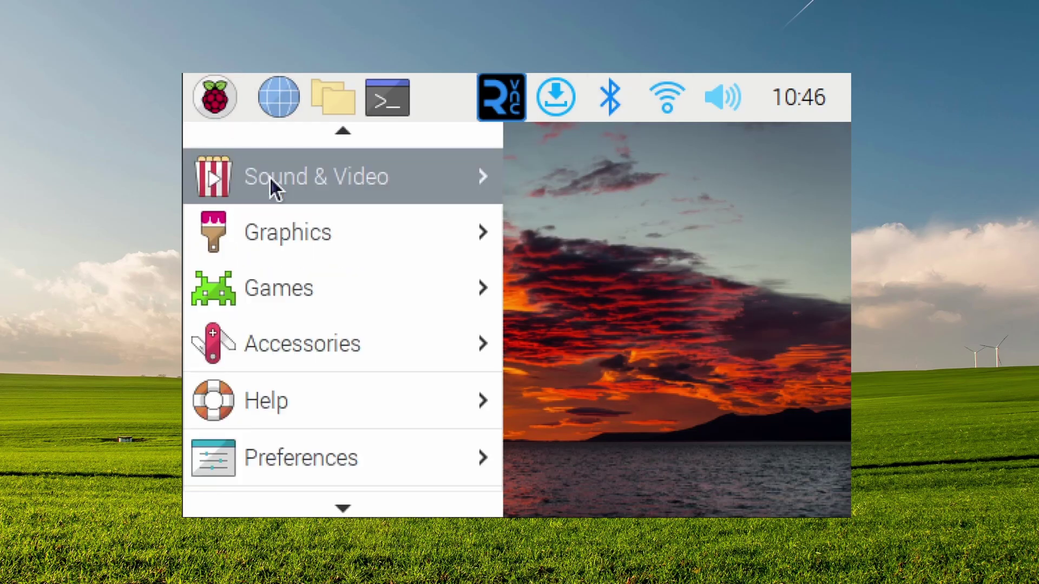
mouse_move(391, 444)
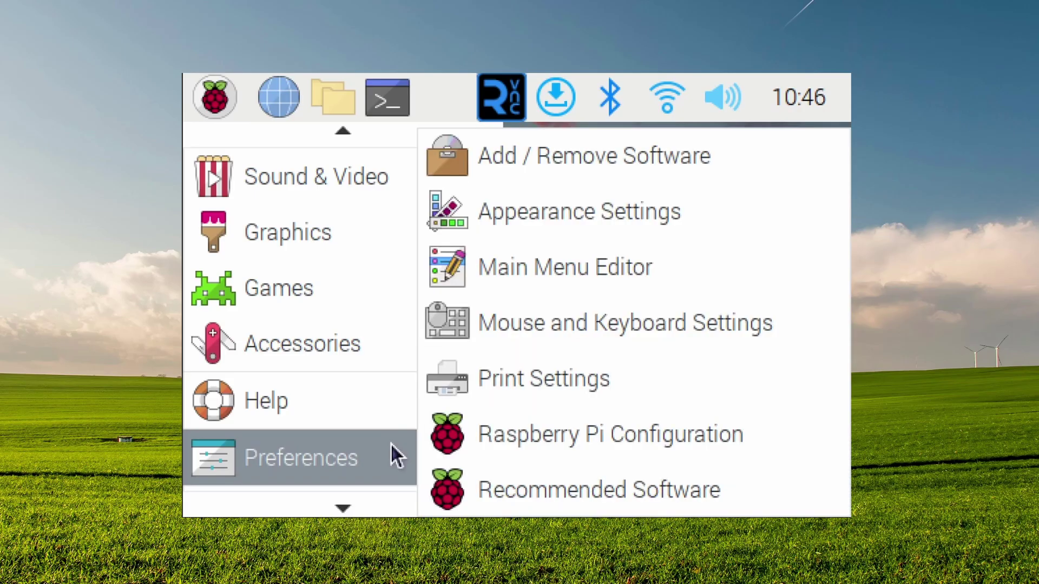
click(698, 445)
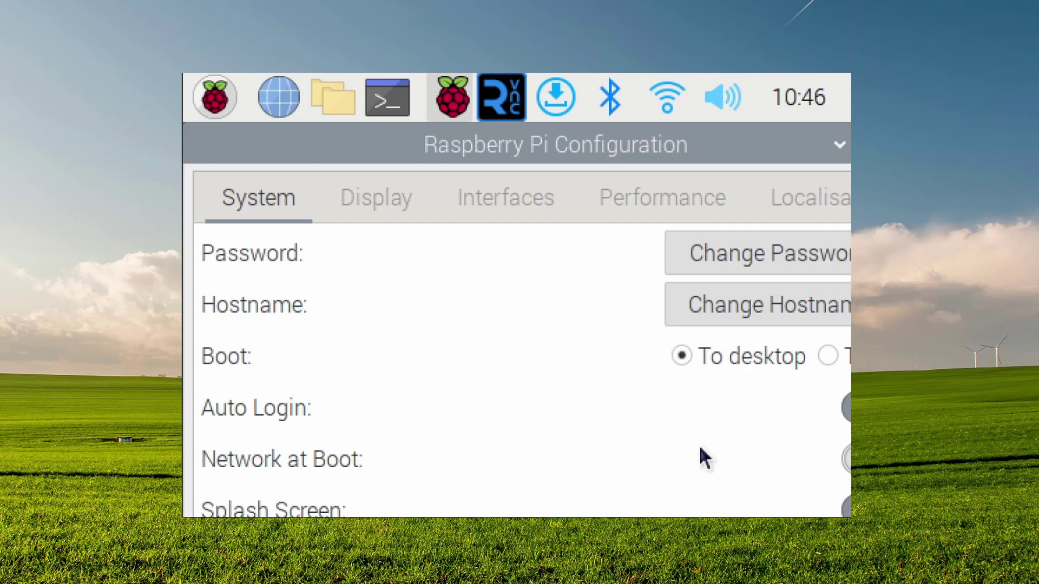
click(388, 204)
drag(638, 156, 570, 164)
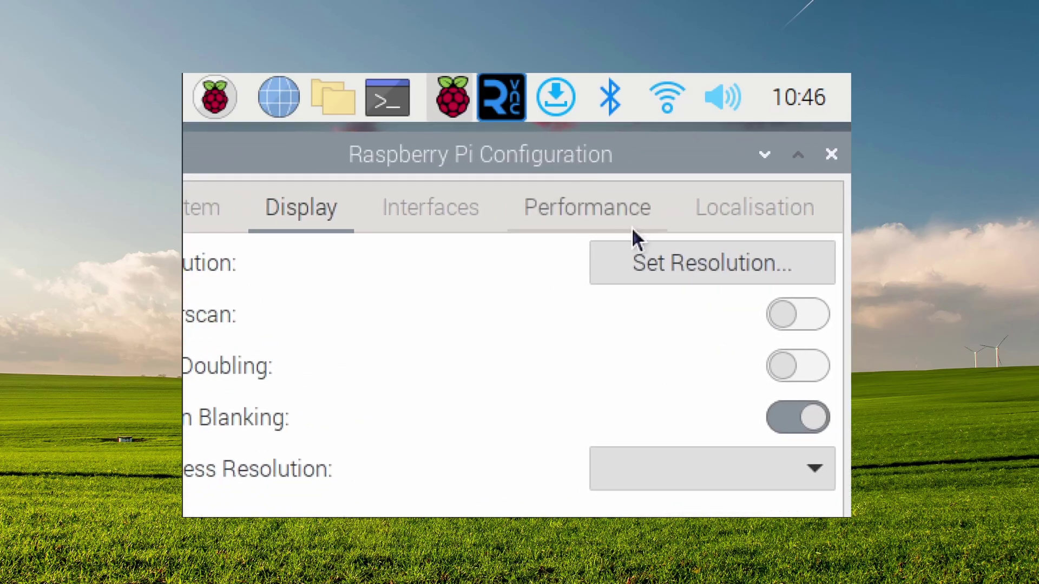
Check the resolution list and close it, keeping Default 720x480
click(660, 278)
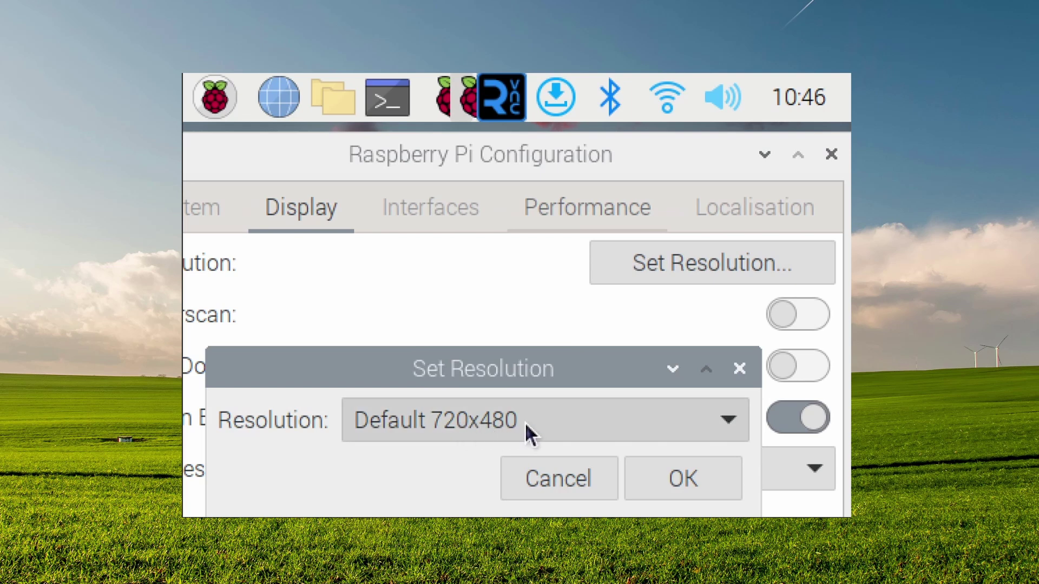
drag(534, 372, 566, 238)
click(578, 281)
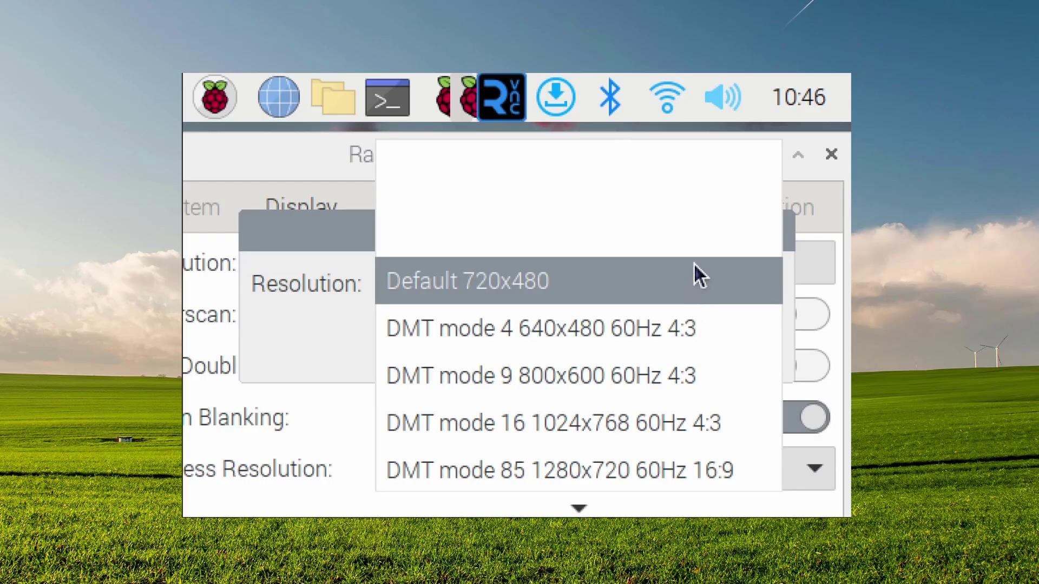
click(331, 230)
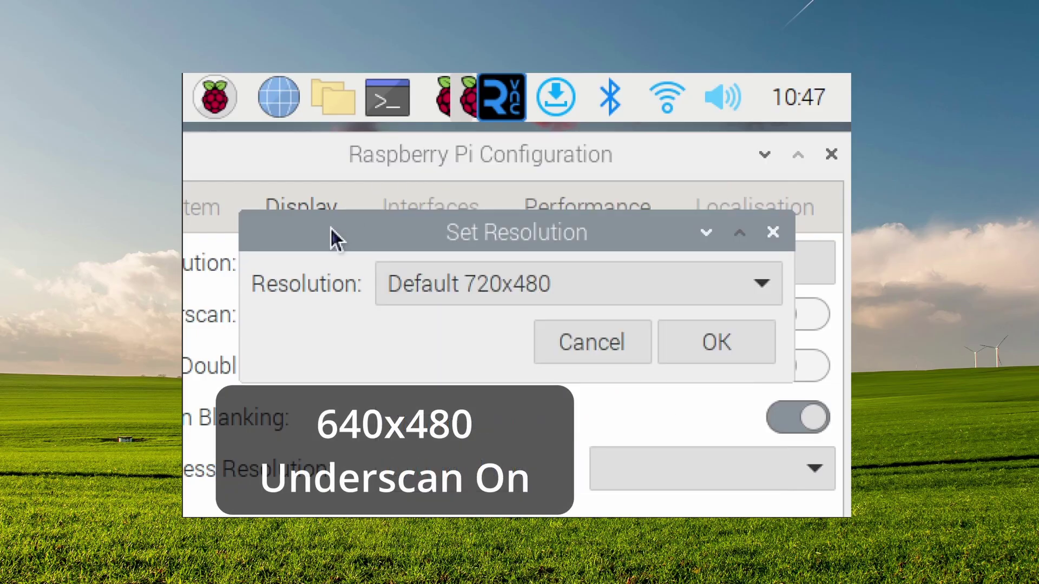
click(593, 357)
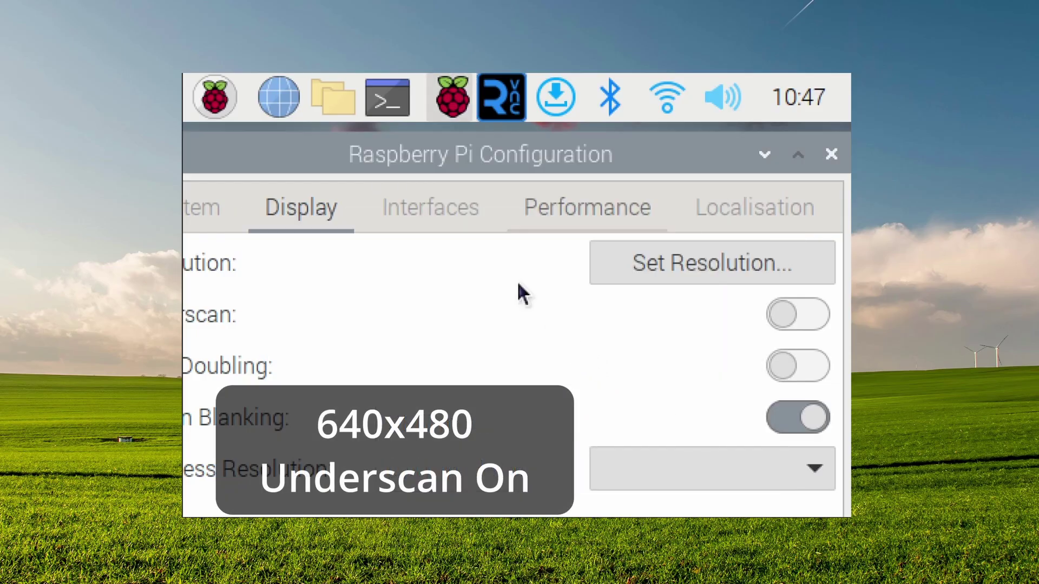
Reposition the configuration window and switch Underscan on
drag(434, 157, 498, 165)
drag(331, 157, 368, 160)
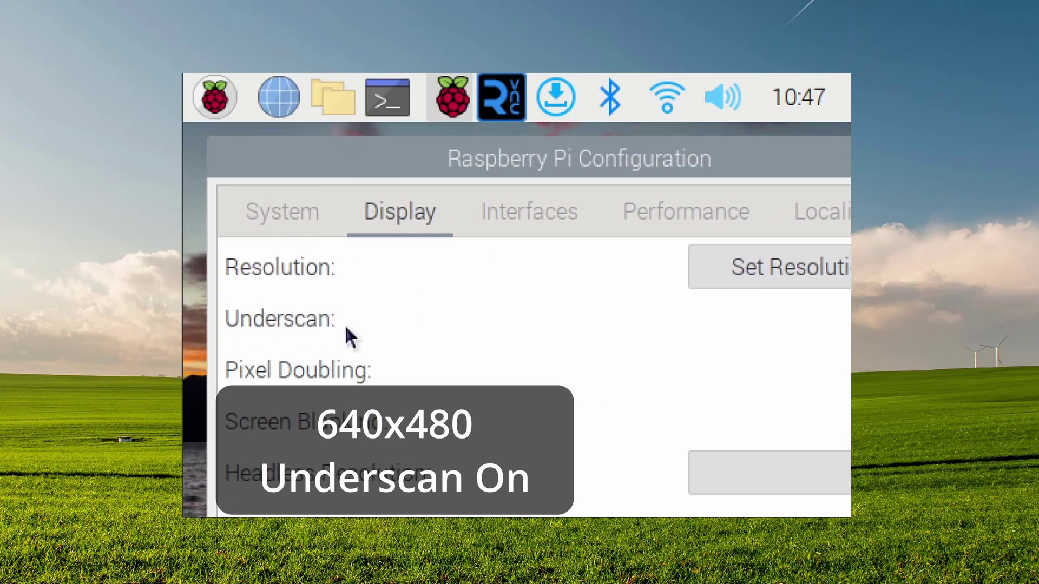
drag(608, 160, 443, 149)
click(739, 310)
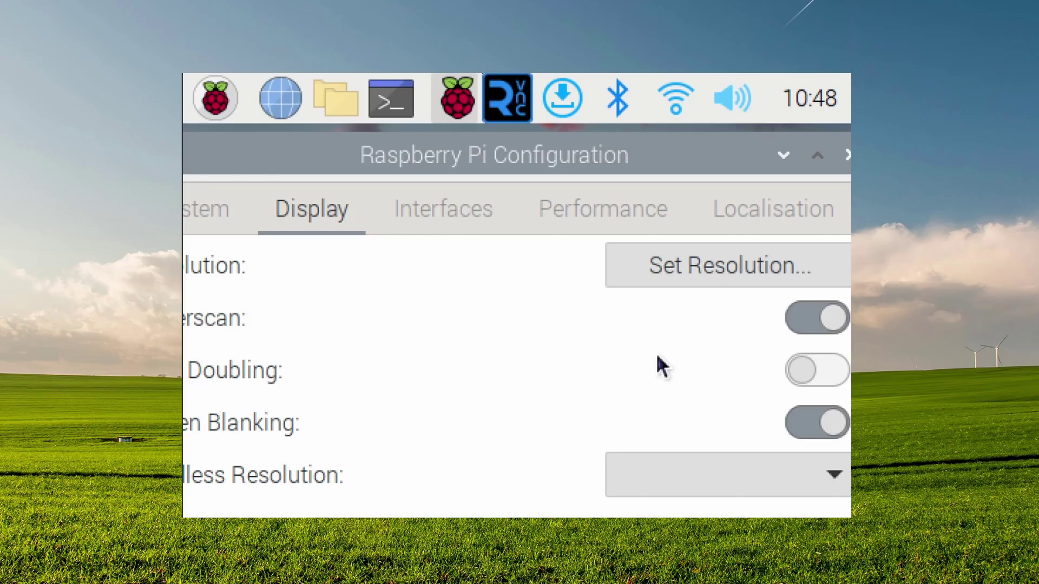
Confirm the configuration changes with OK and accept rebooting the Pi now
key(shift+Tab)
key(shift+Tab)
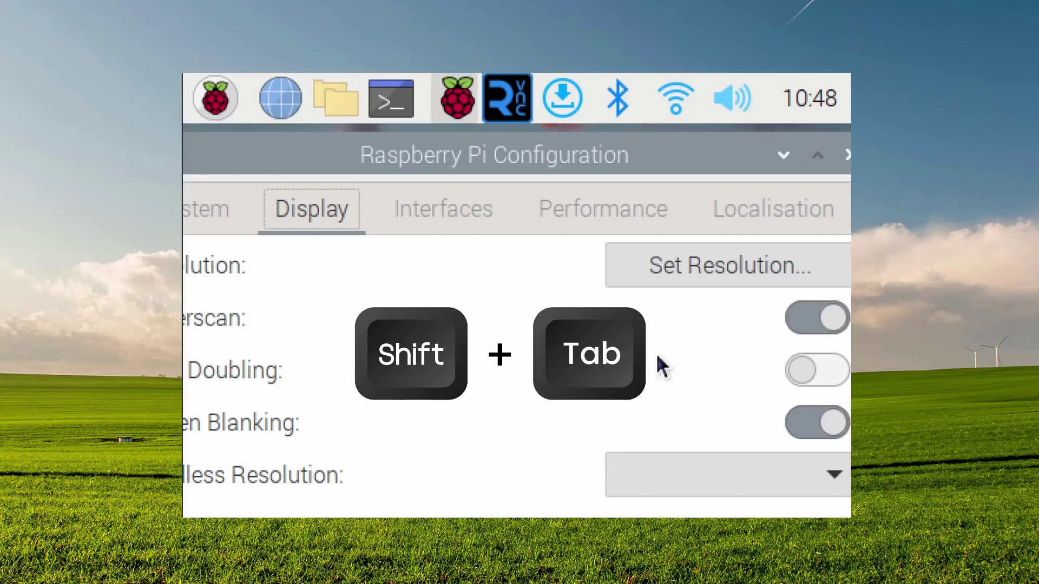
click(332, 218)
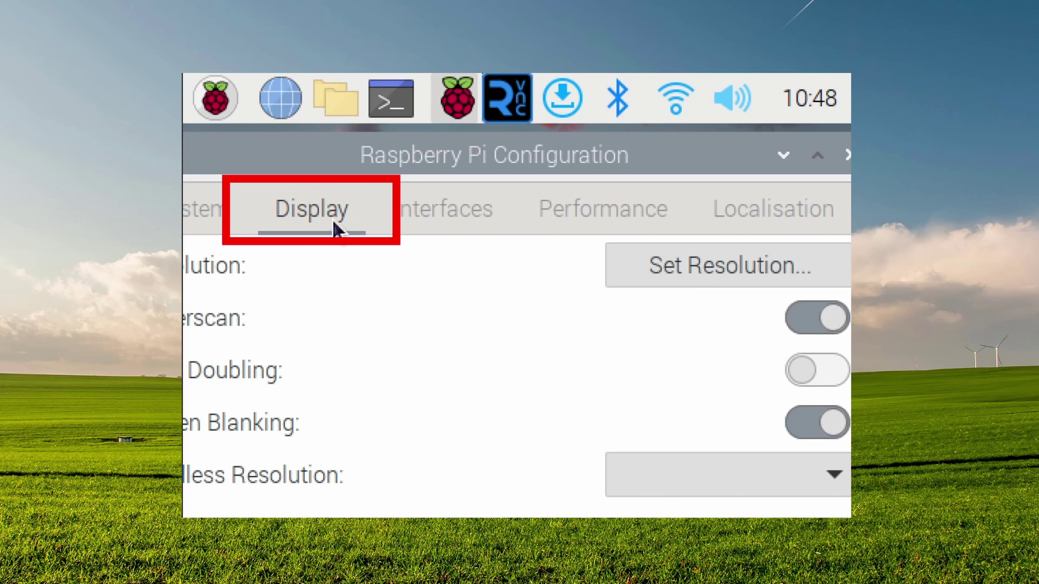
key(Return)
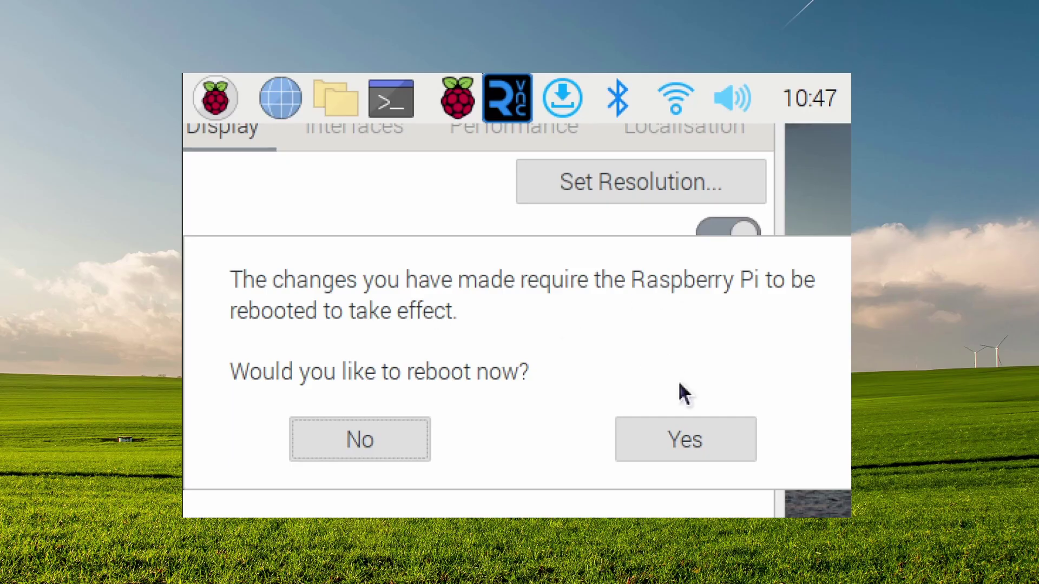
click(685, 440)
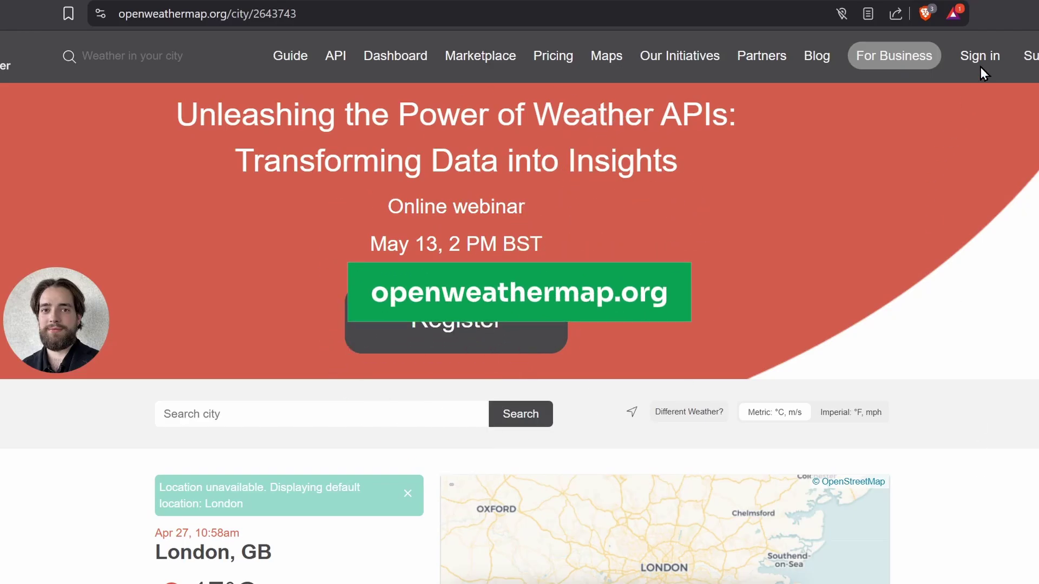
Sign in to OpenWeatherMap and go to the API keys page
click(981, 62)
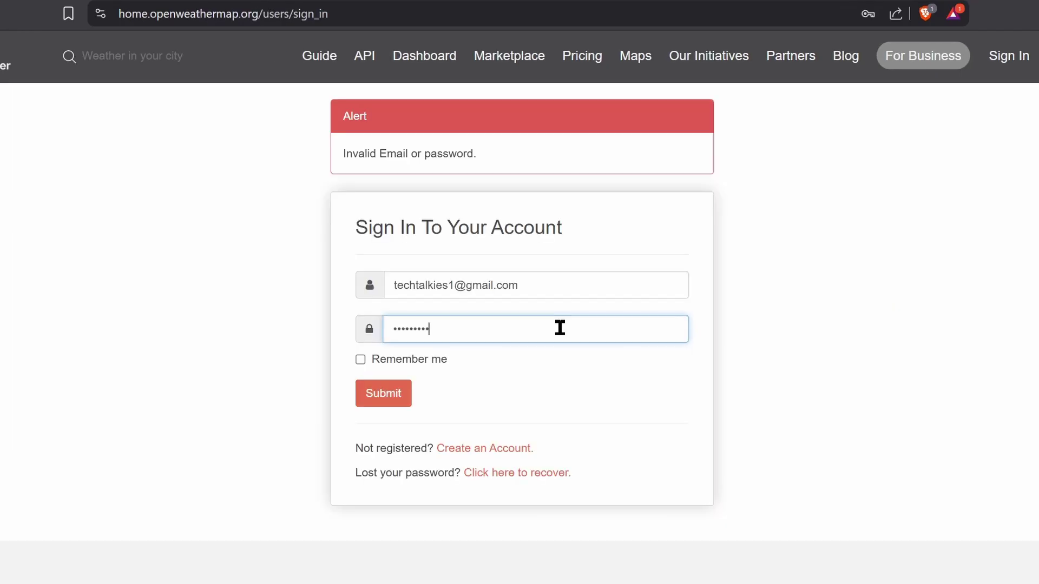
key(Return)
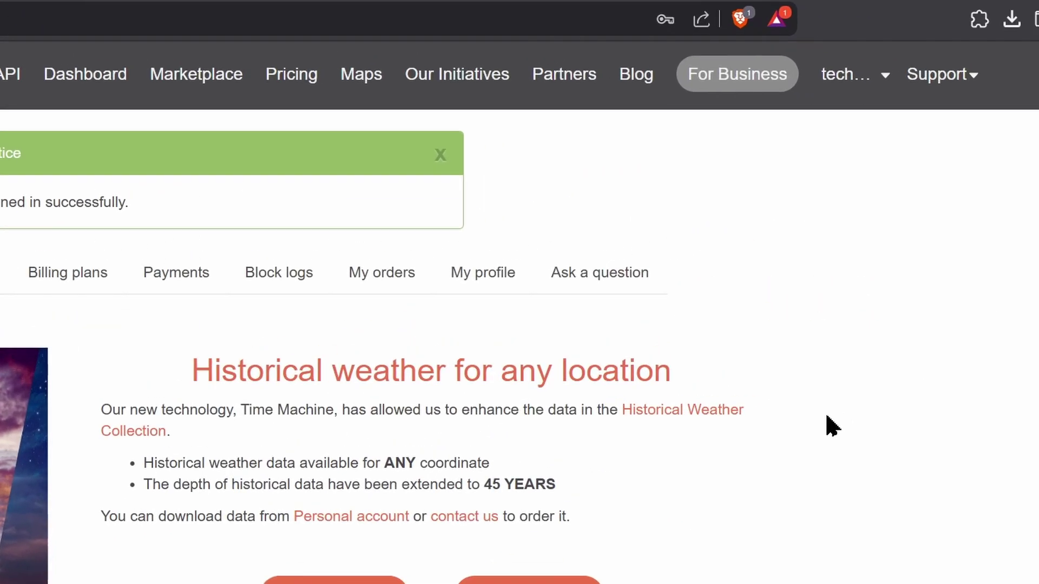
click(881, 79)
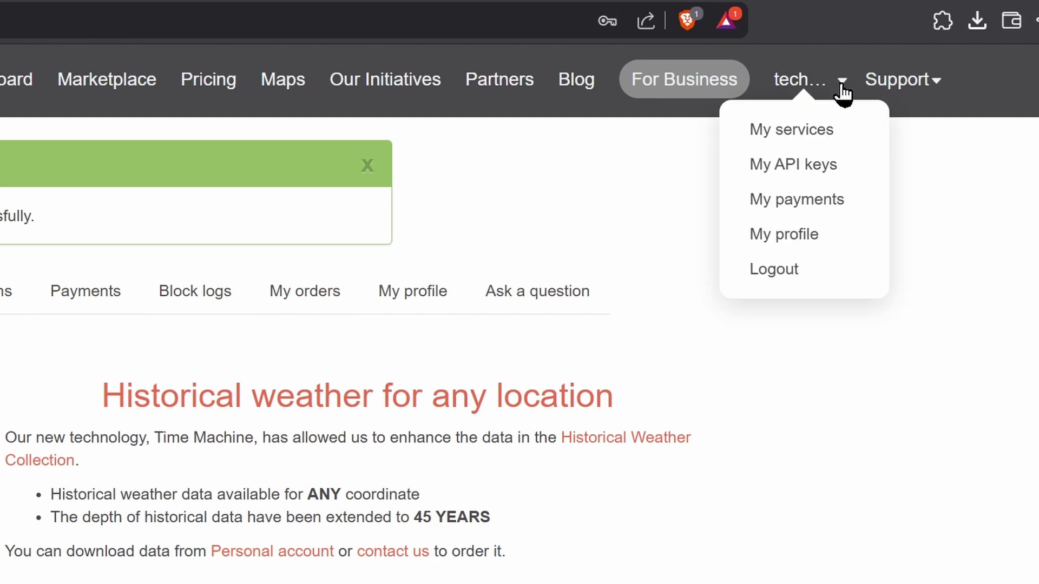
click(842, 177)
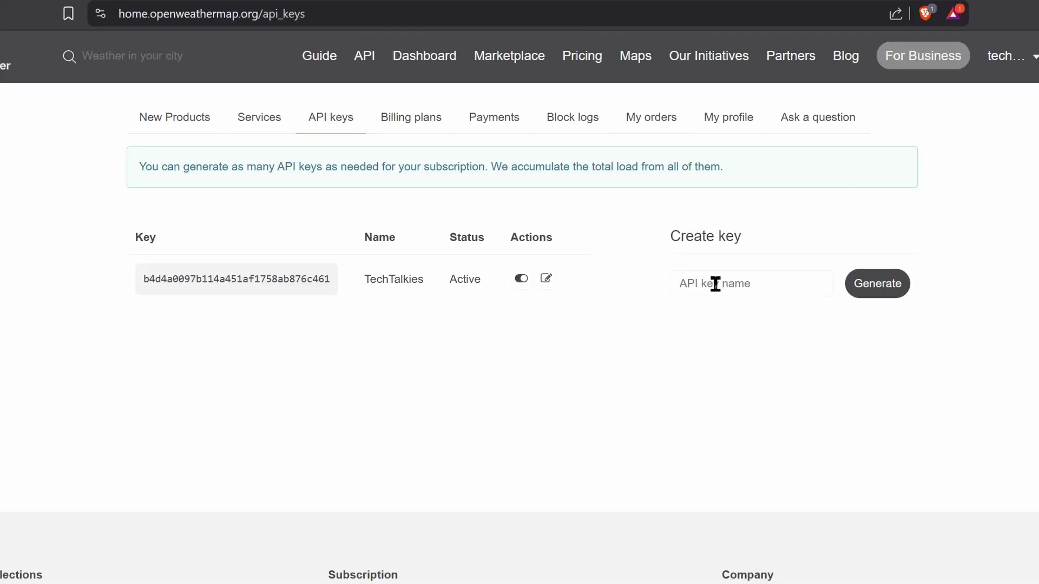
Generate an API key named 'Pi Dashboard' and copy its key value
click(714, 284)
text(Pi Dashboard)
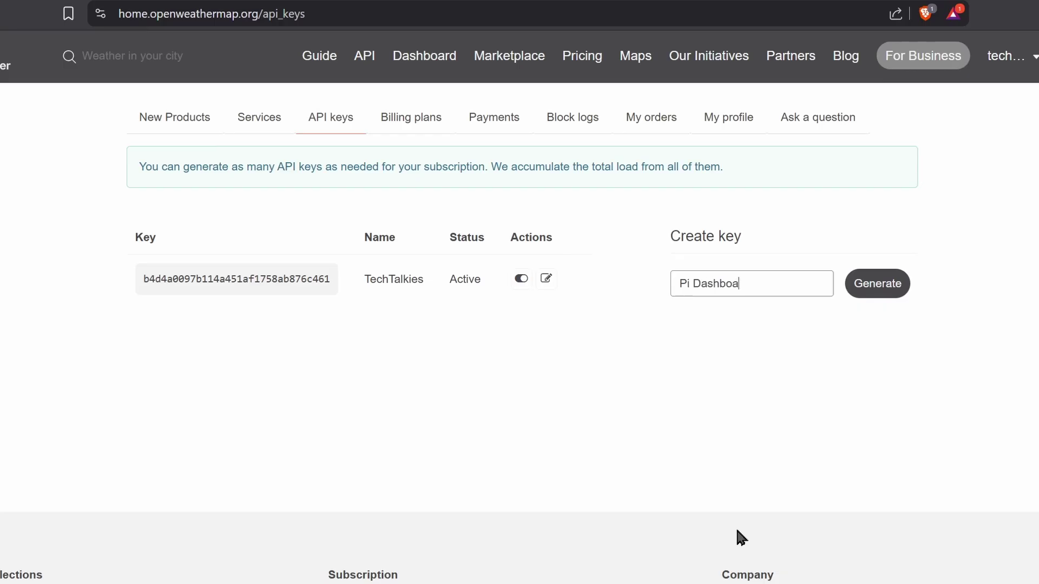
click(866, 287)
double_click(232, 419)
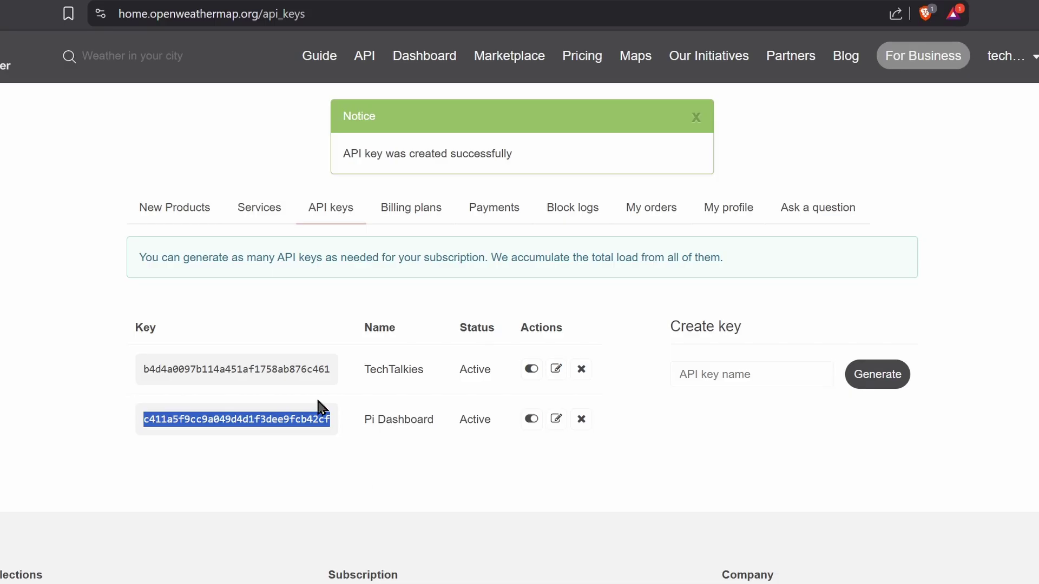
right_click(313, 423)
click(348, 445)
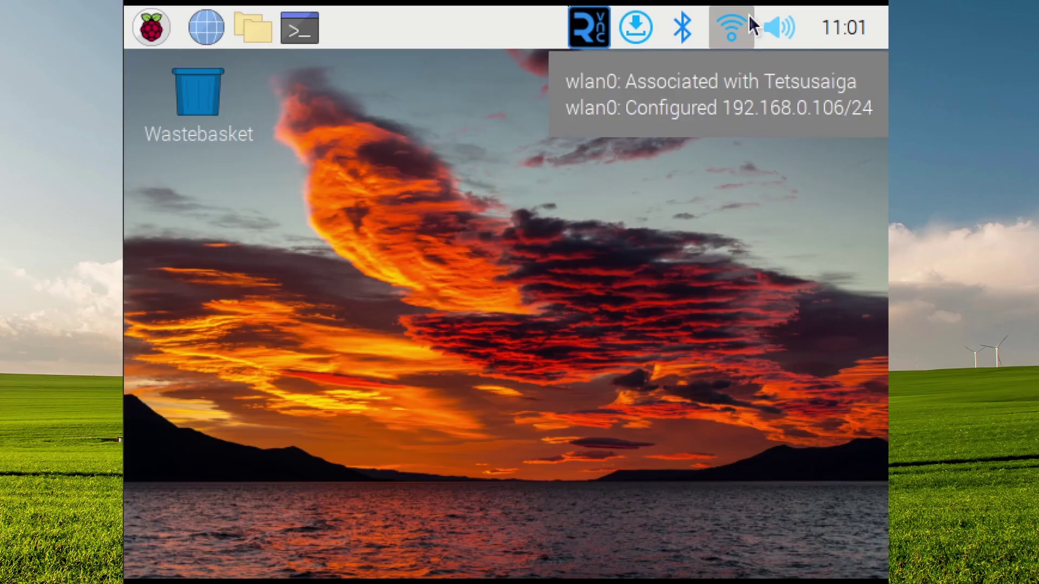
In a new terminal, cd into Pi-Dashboard and run python dashboard.py
click(299, 27)
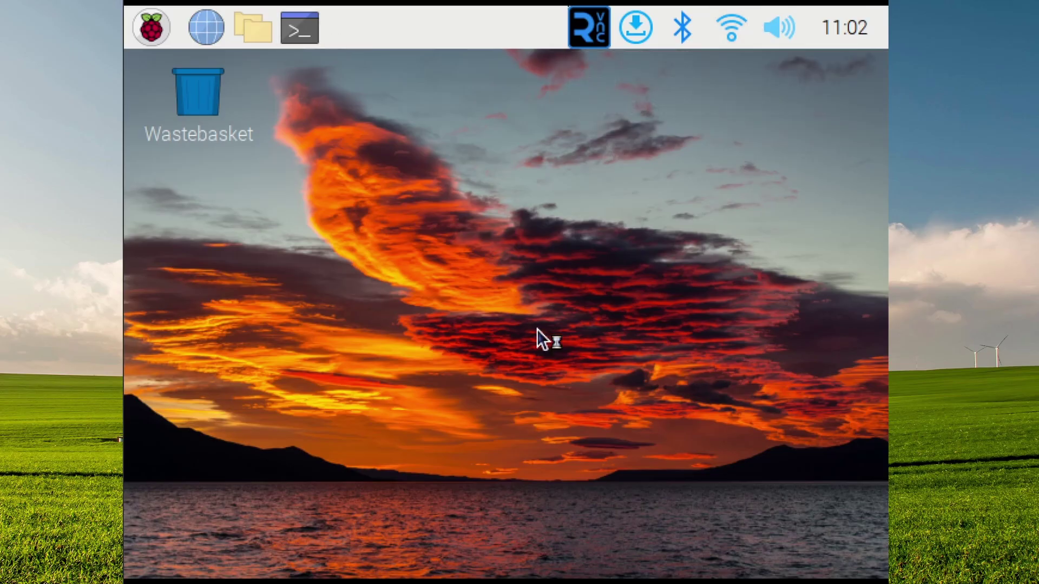
text(cd Pi-)
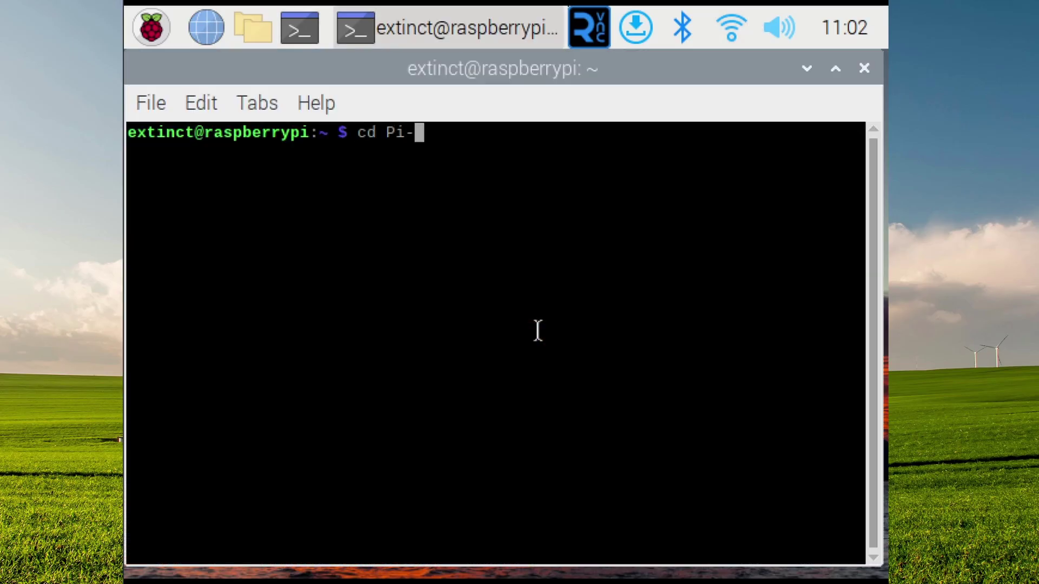
key(Tab)
key(Return)
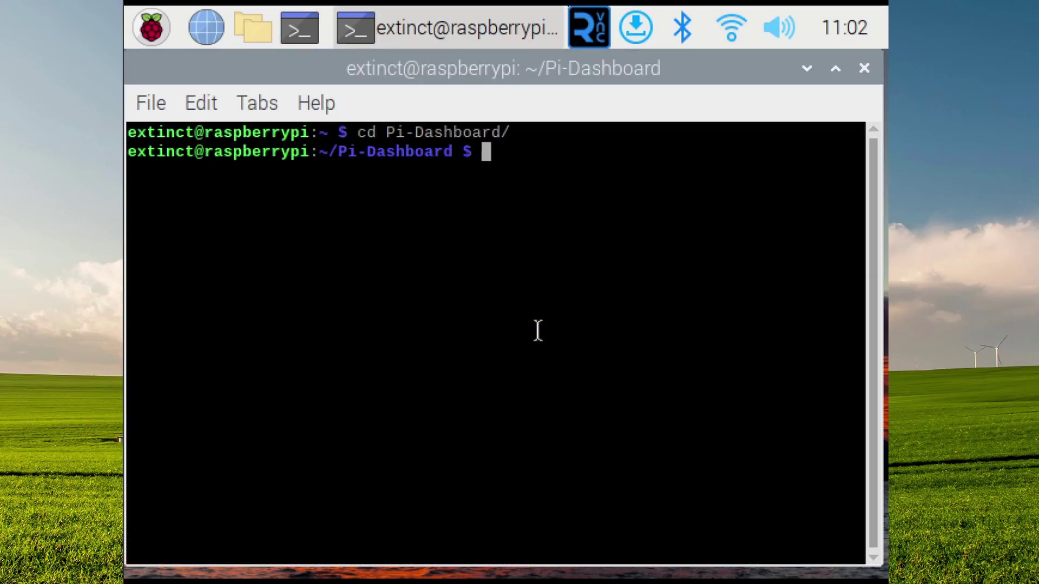
text(python dash)
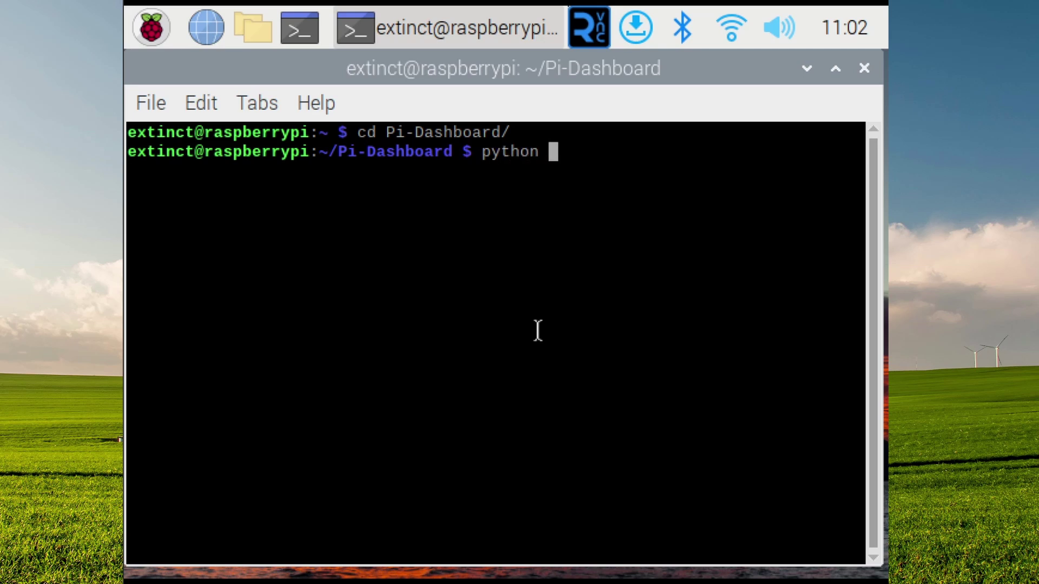
key(Tab)
key(Return)
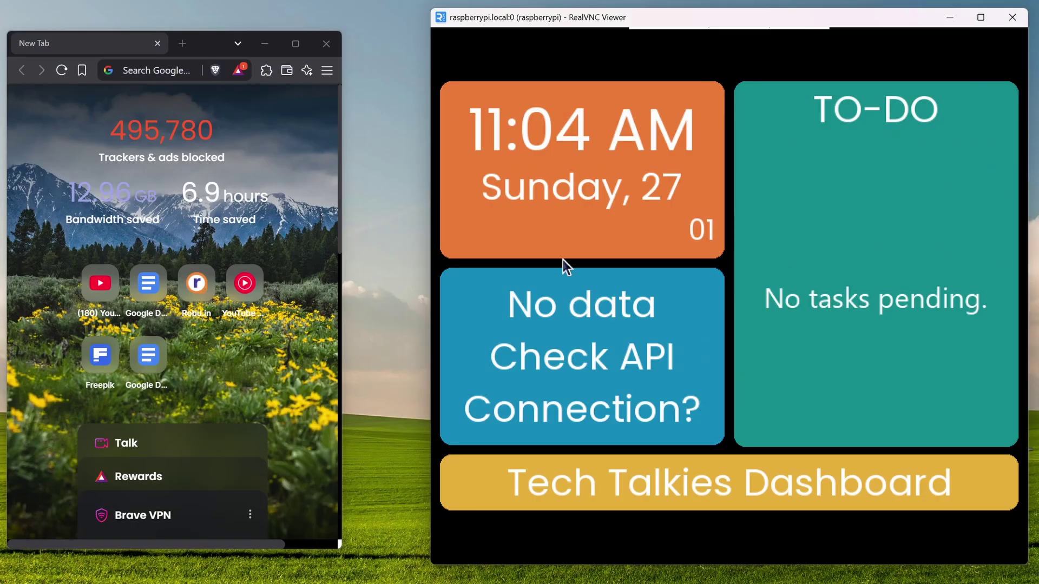
Load the Pi-Dashboard configuration page at 192.168.0.106:5000 in the browser
click(178, 71)
text(192)
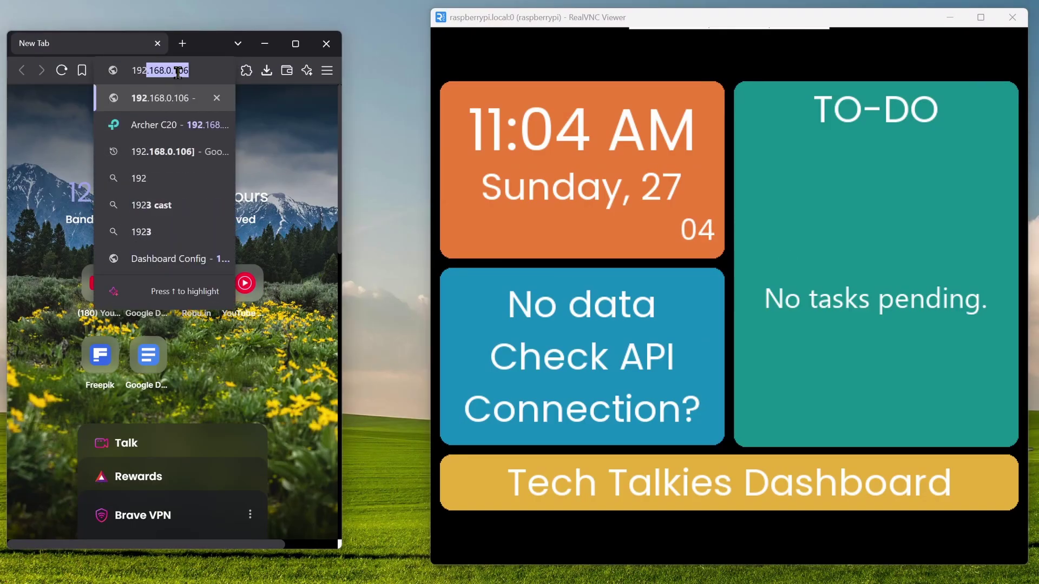
key(Right)
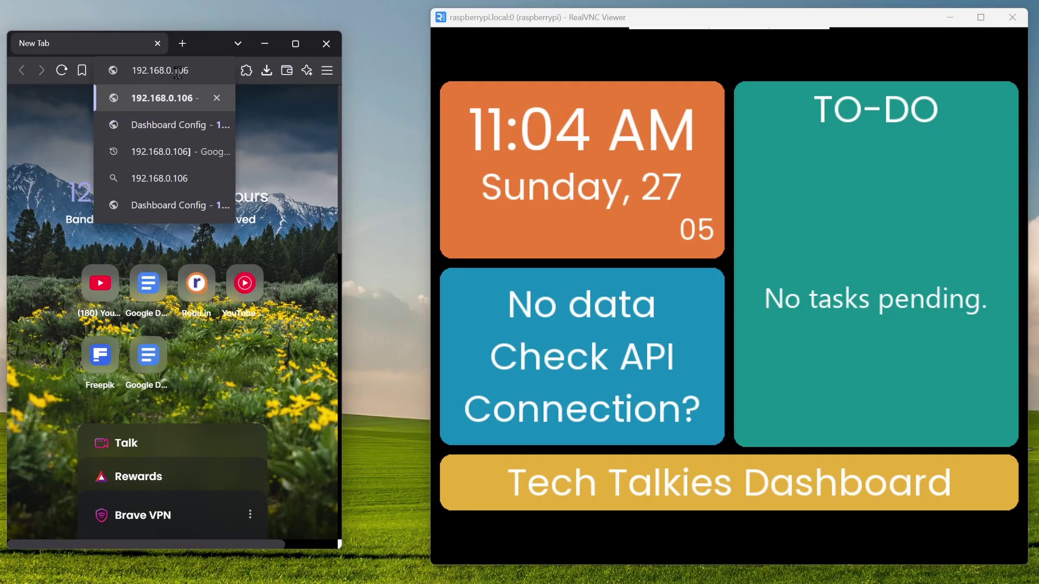
text(:5000)
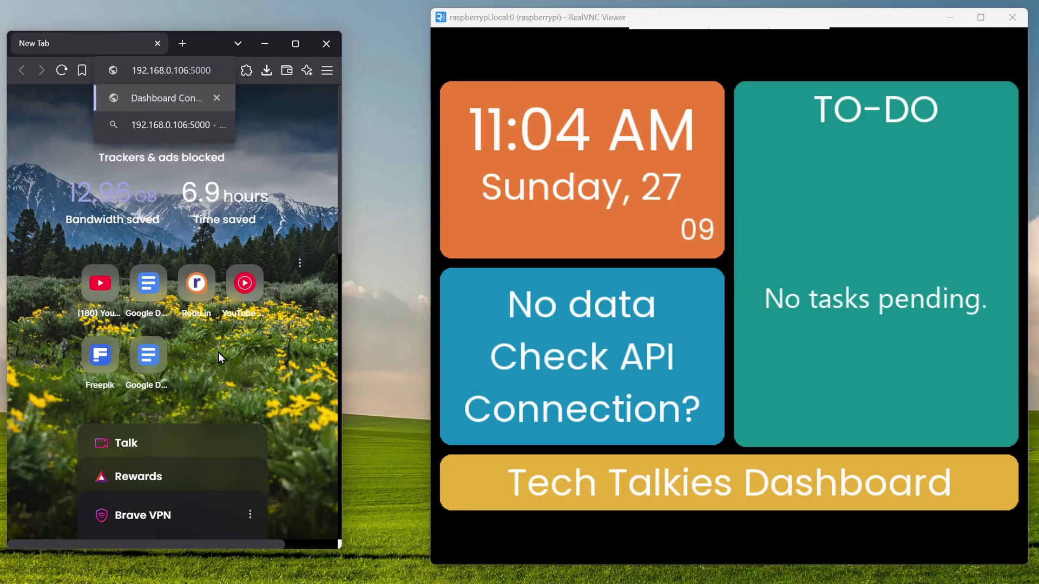
key(Return)
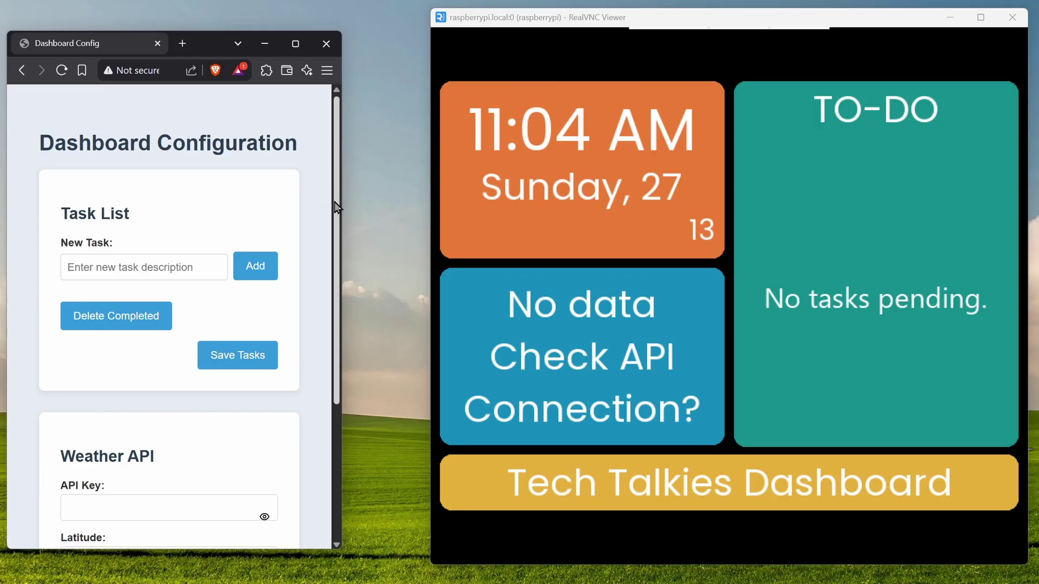
Add the tasks Water plants, Clean room, Drink water and Trash out
click(141, 269)
text(Water )
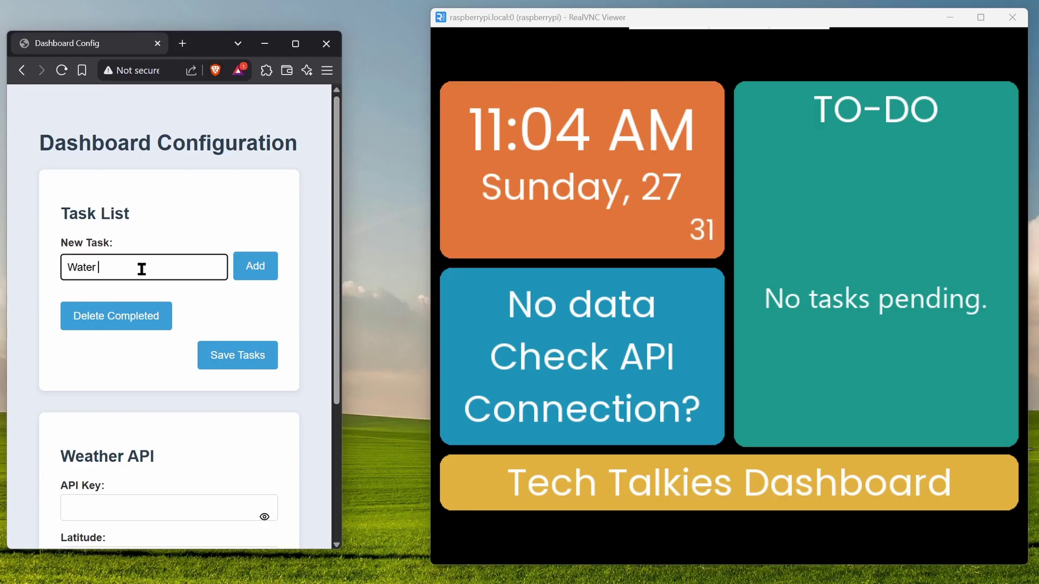
text(plants)
key(Return)
text(Ce)
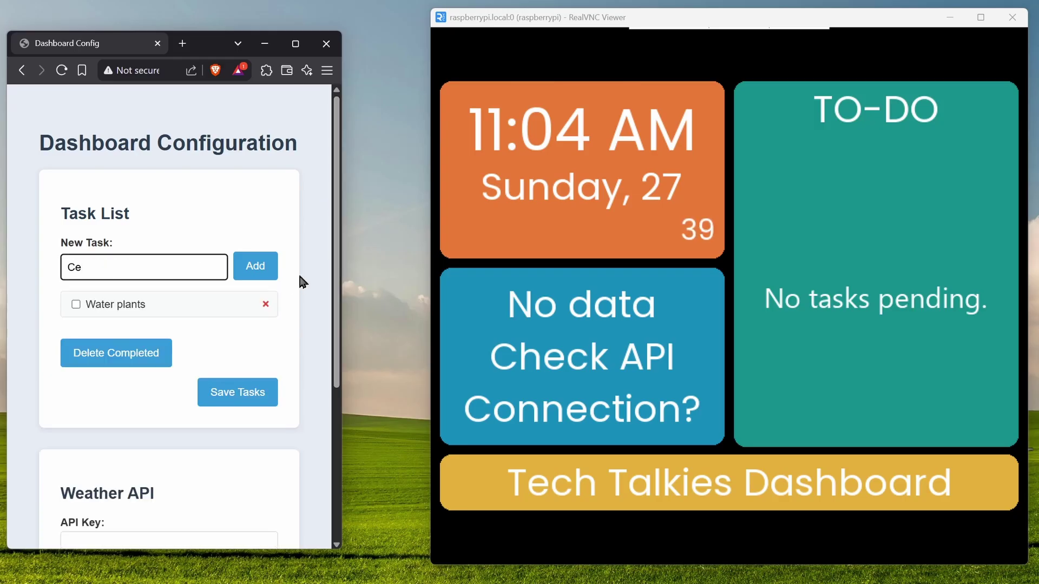
text(lean room)
key(Return)
text(Drink water)
key(Return)
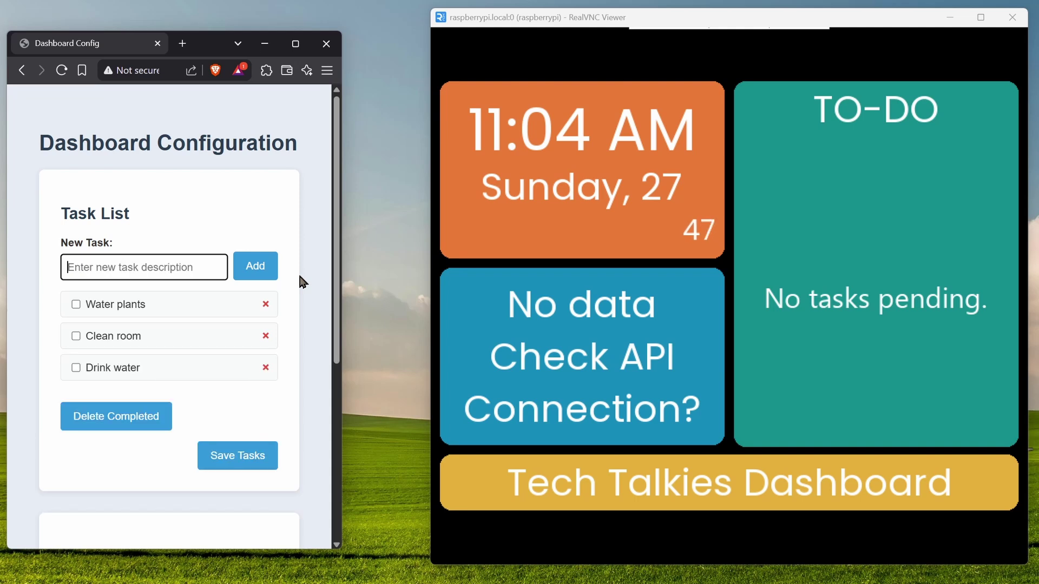
text(Trash out)
key(Return)
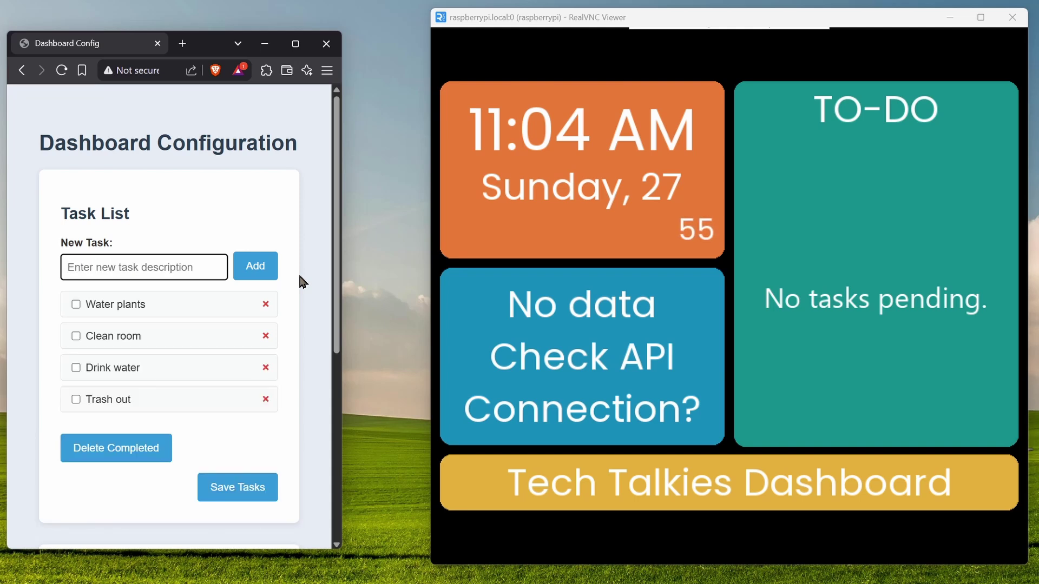
Save weather settings with latitude 12.9154, longitude 77.5739 and the pasted OpenWeatherMap API key
scroll(302, 281, down, 5)
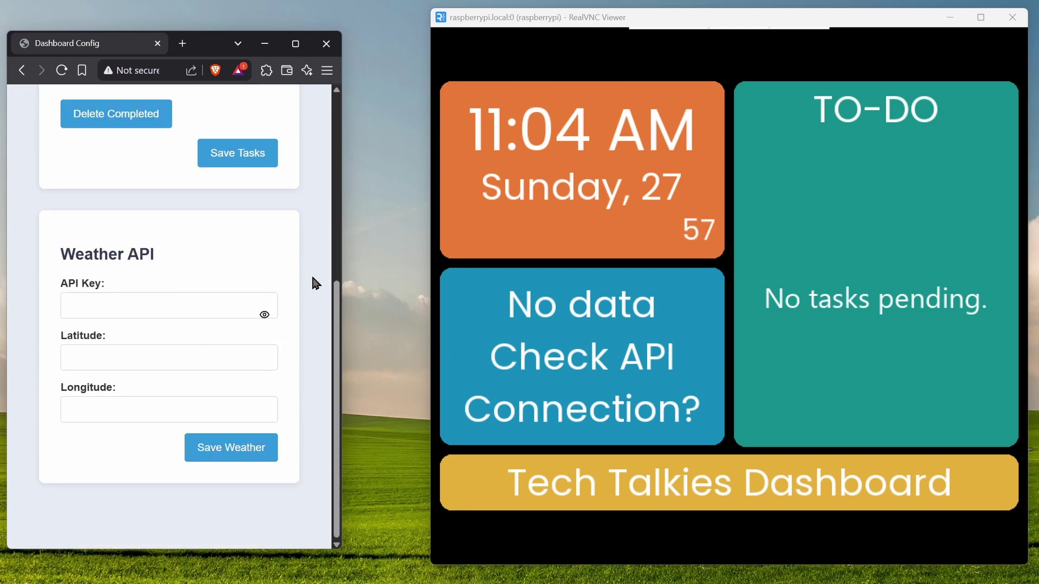
click(163, 355)
click(158, 391)
click(157, 410)
click(153, 440)
click(152, 307)
key(ctrl+v)
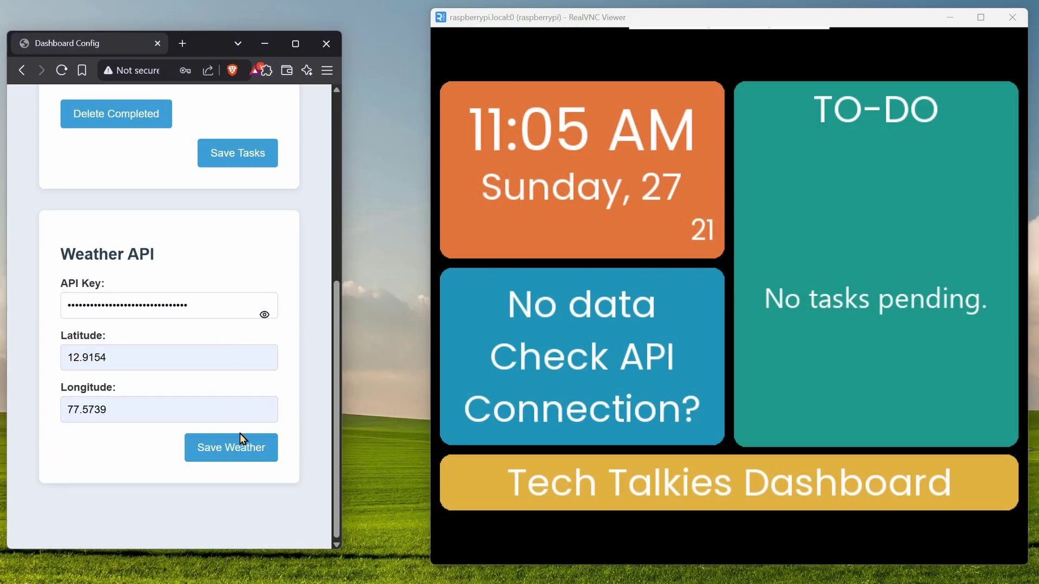
click(241, 460)
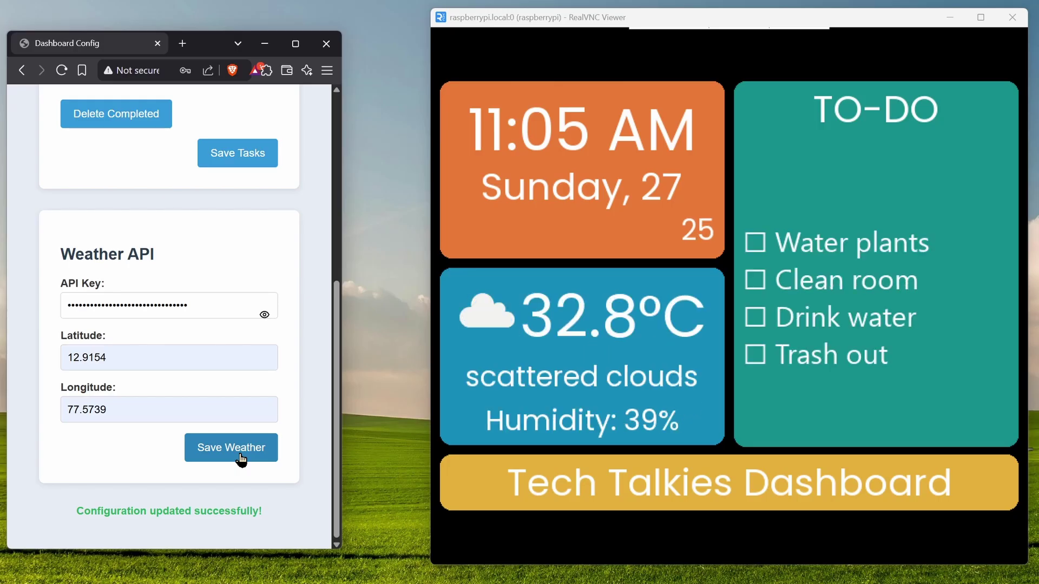
Mark Drink water and Trash out as done and save the task list
scroll(242, 459, up, 6)
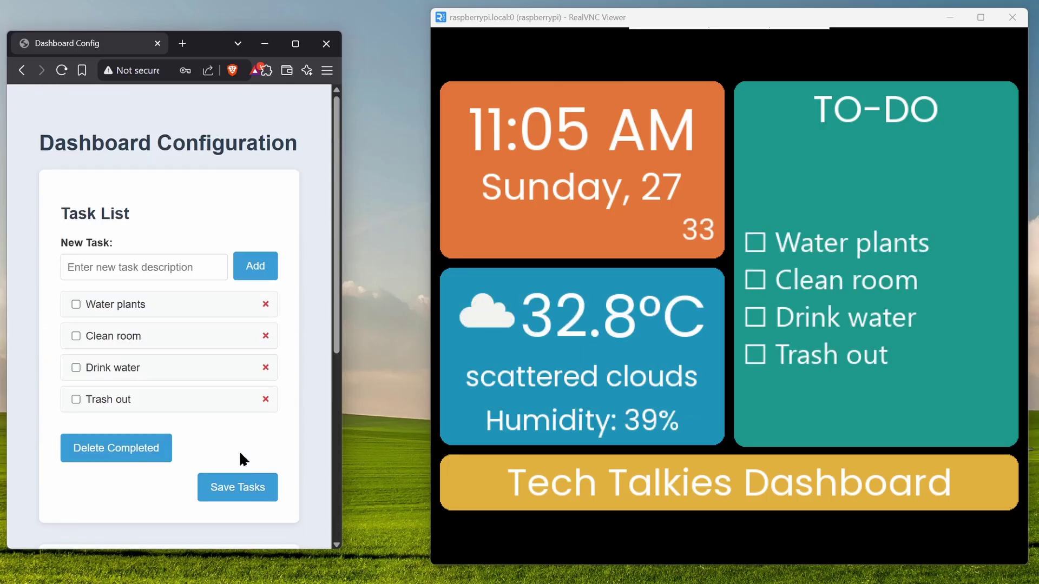
click(76, 367)
click(76, 399)
click(237, 499)
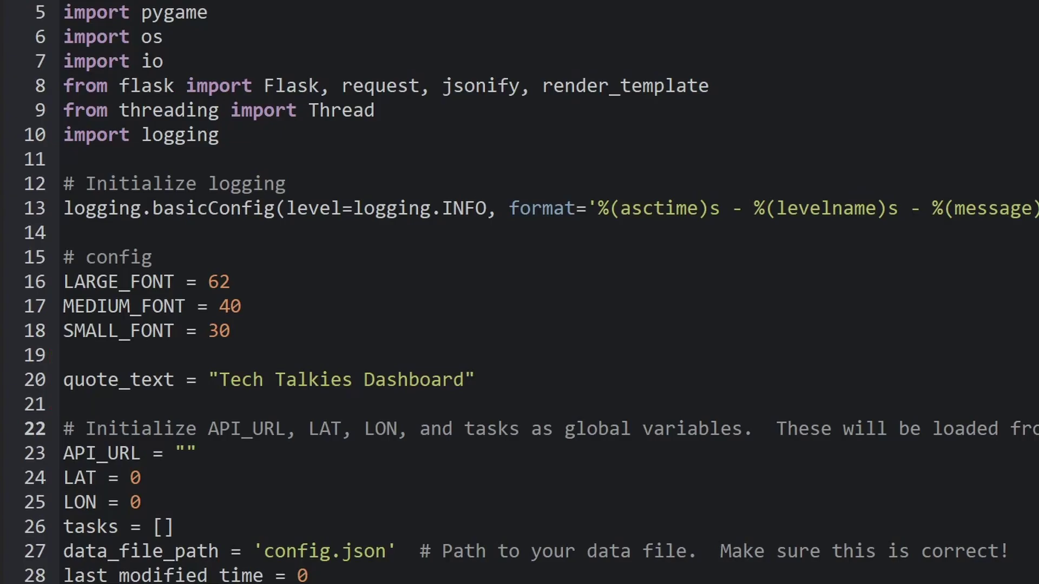
scroll(520, 292, down, 9)
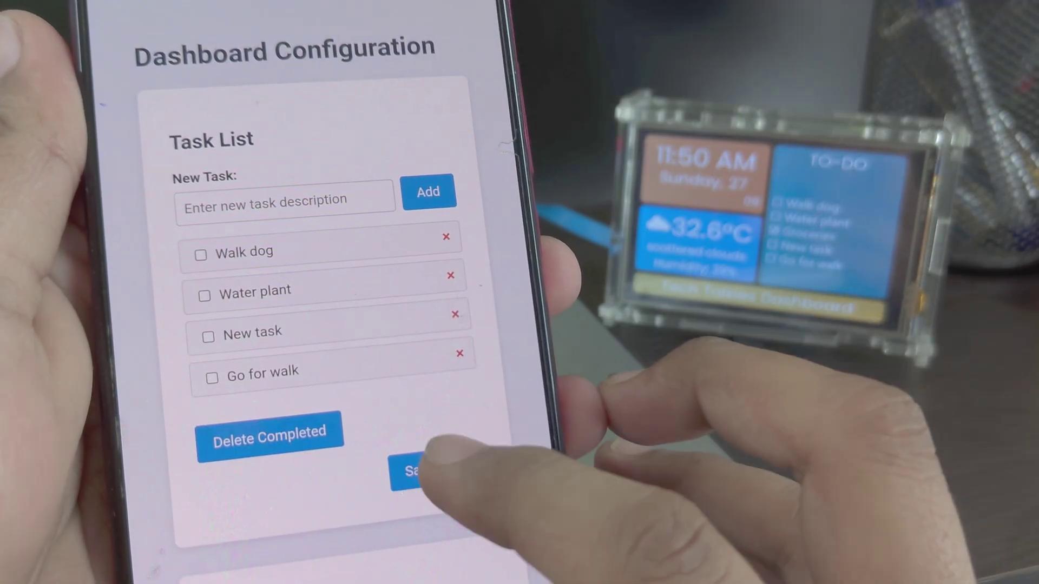
Save the phone's task list, then tick Walk dog and Water plant and save again
click(438, 468)
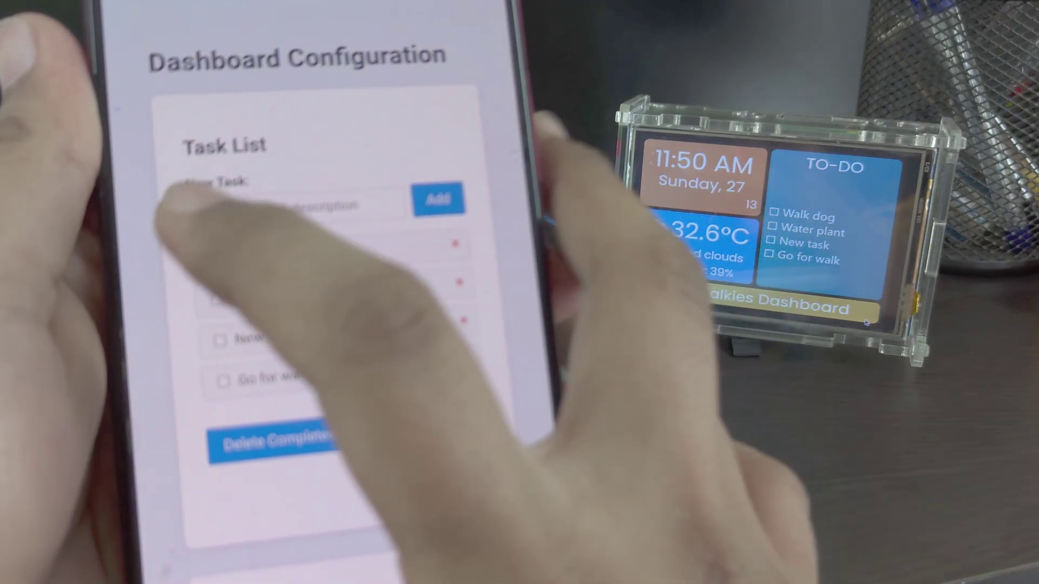
click(207, 258)
click(215, 300)
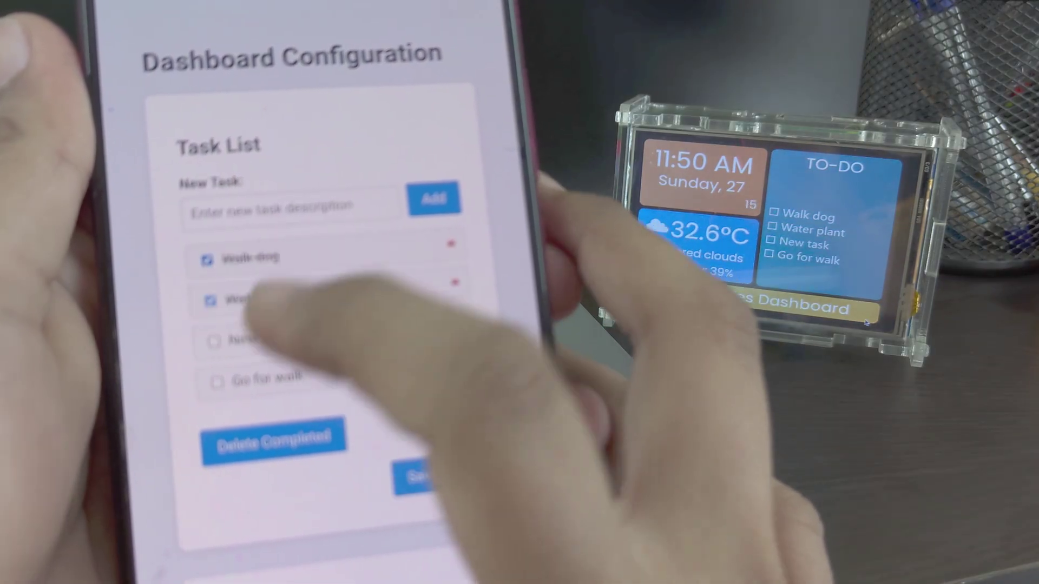
click(427, 472)
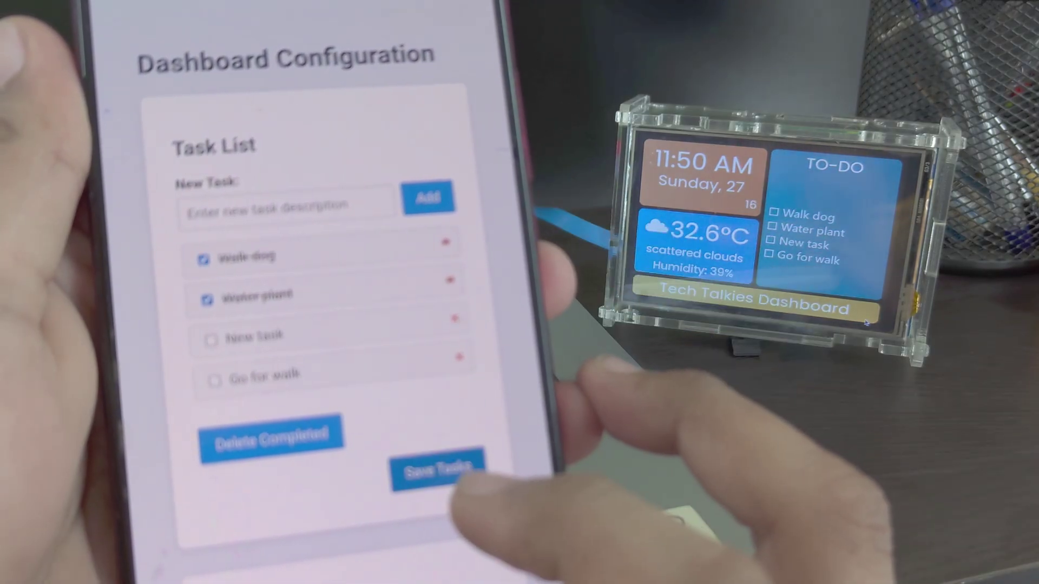